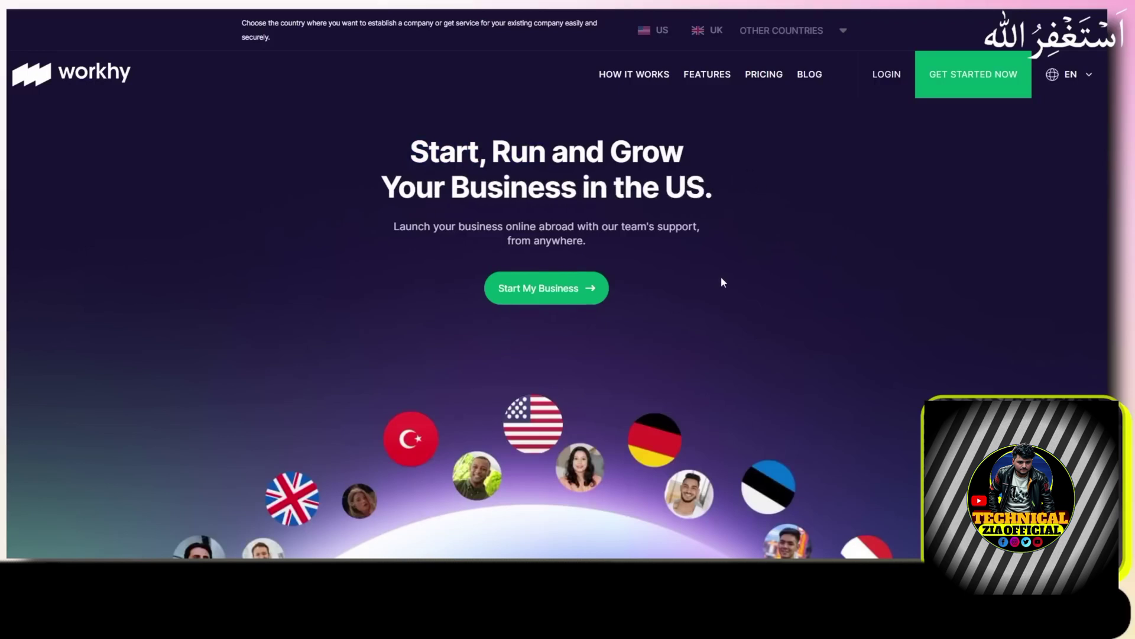
Examine the homepage statistics for companies established, countries of origin and client satisfaction
scroll(734, 335, "down", 15)
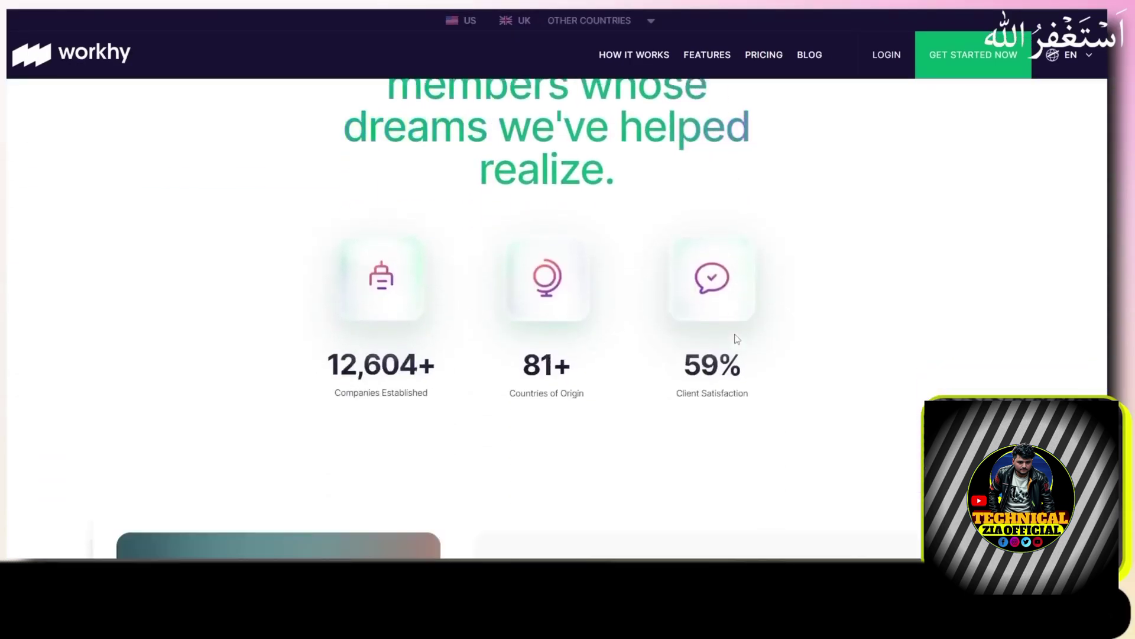
scroll(737, 339, "down", 2)
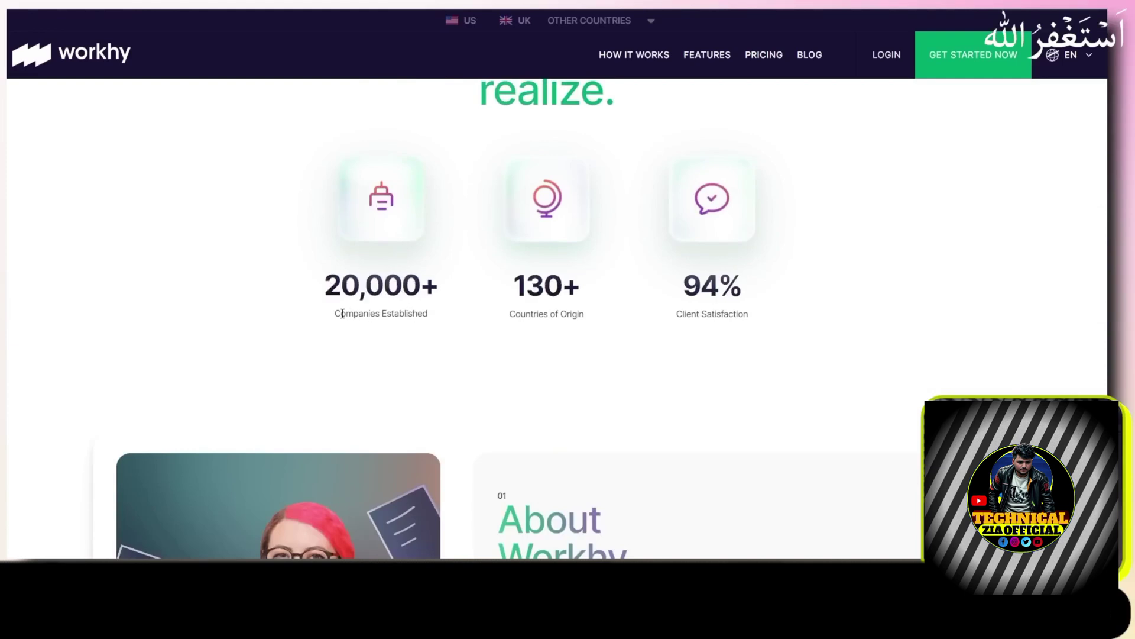
left_click_drag(332, 285, 438, 285)
left_click(425, 285)
left_click_drag(438, 286, 326, 285)
left_click(482, 304)
left_click_drag(517, 287, 578, 289)
left_click(571, 295)
left_click_drag(679, 291, 737, 289)
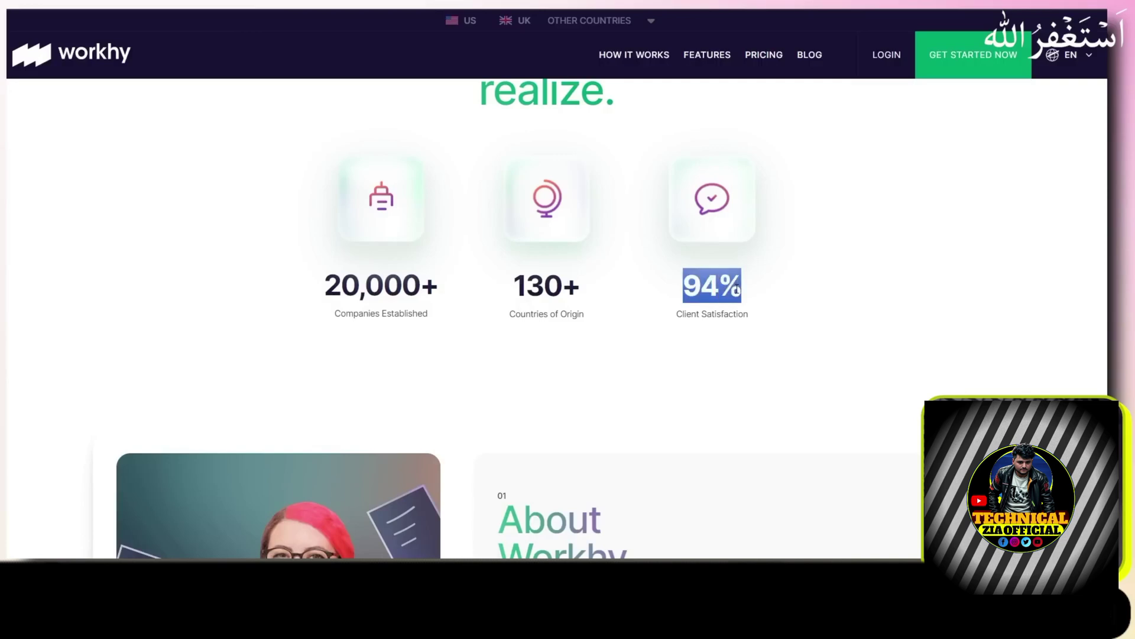
left_click(732, 292)
left_click_drag(682, 312, 732, 315)
left_click(727, 323)
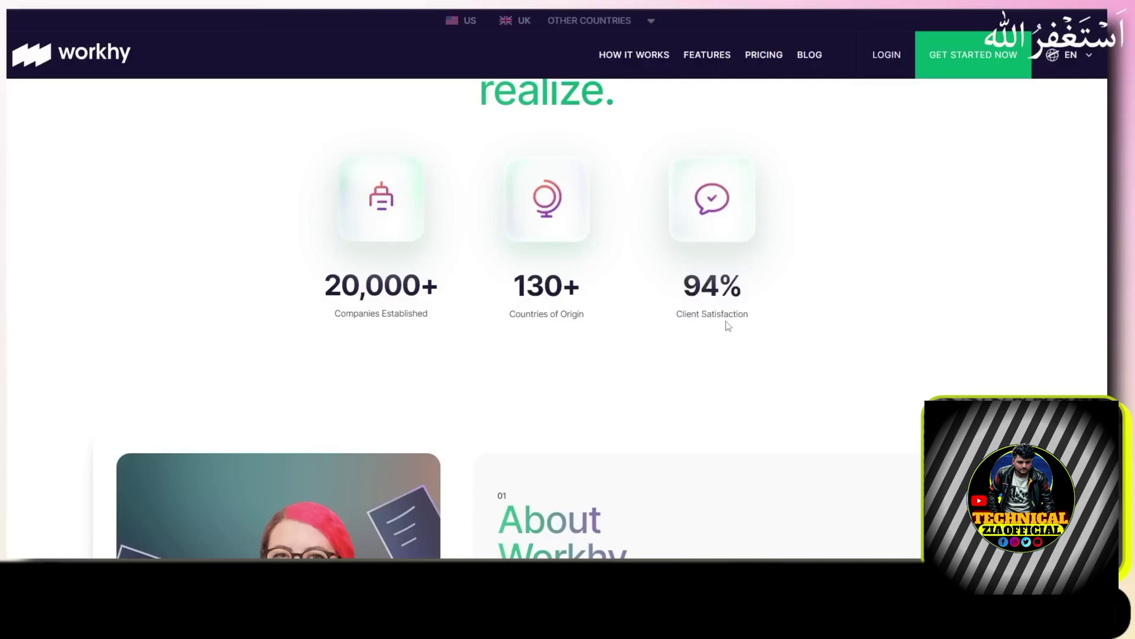
Read the homepage sections on what Workhy is, what it does, who can become a member and its service benefits
scroll(726, 323, "down", 6)
scroll(729, 403, "down", 3)
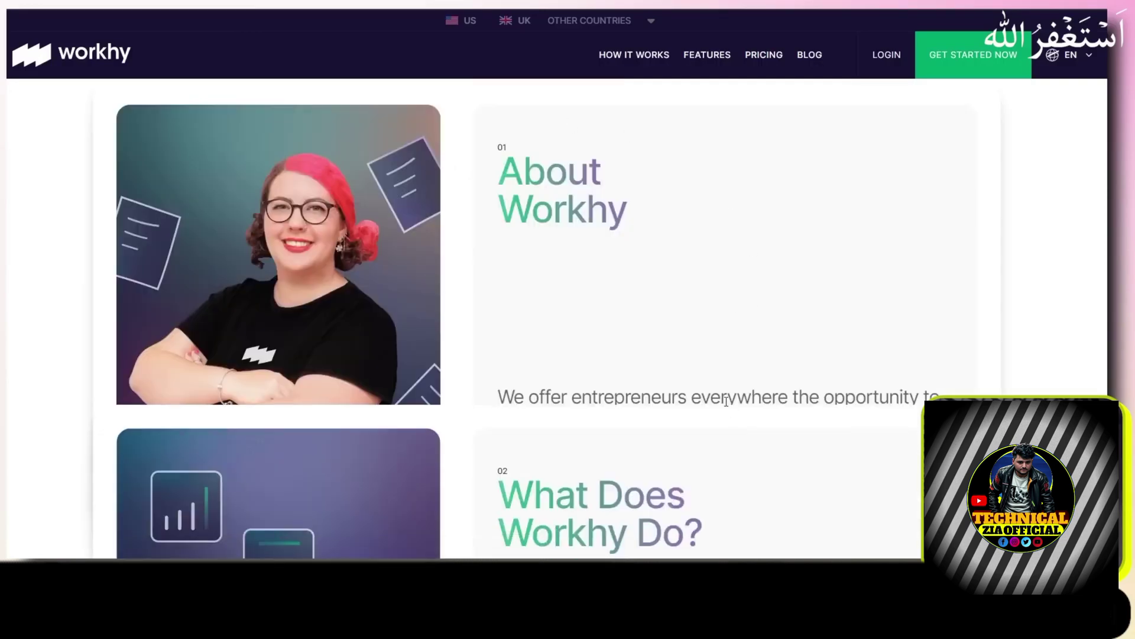
scroll(596, 378, "down", 3)
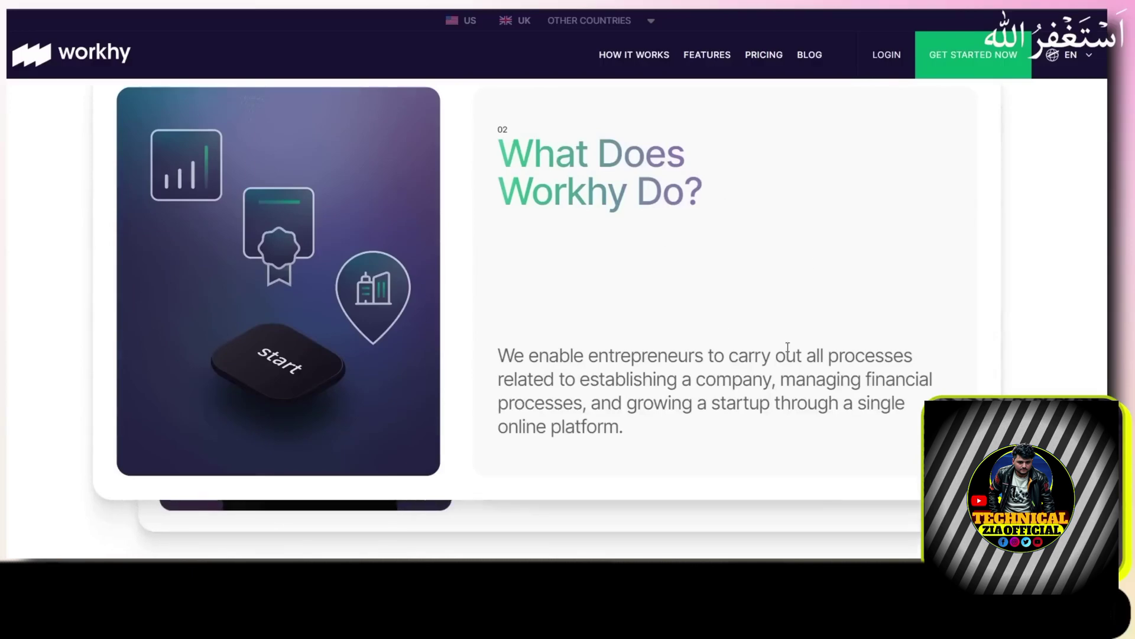
scroll(749, 372, "down", 3)
scroll(749, 374, "down", 5)
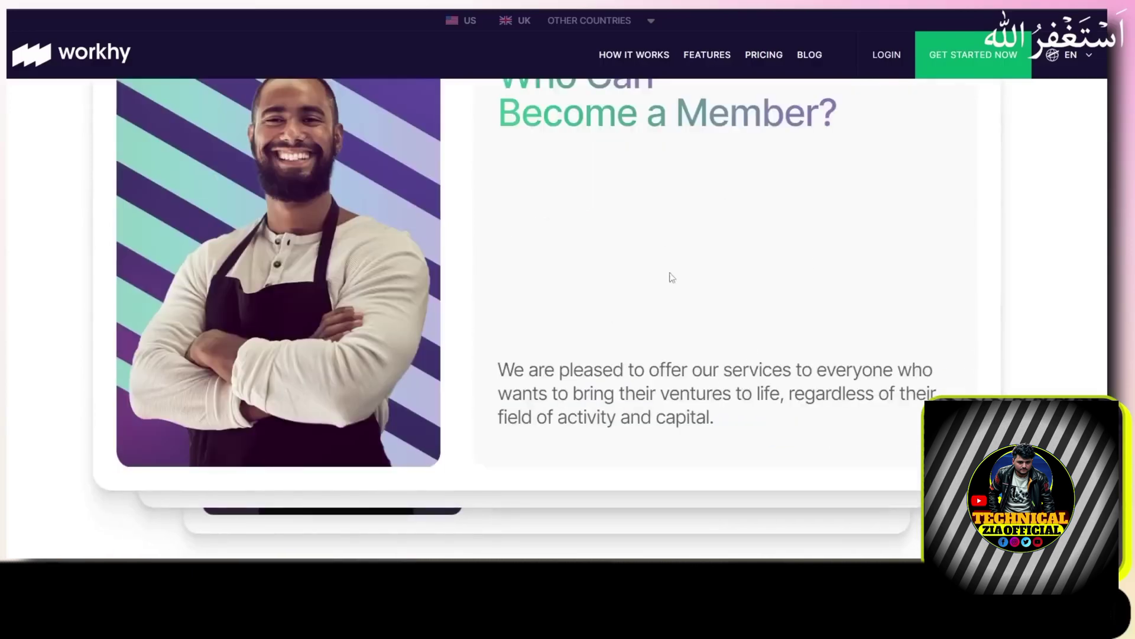
scroll(738, 432, "down", 5)
scroll(570, 348, "down", 8)
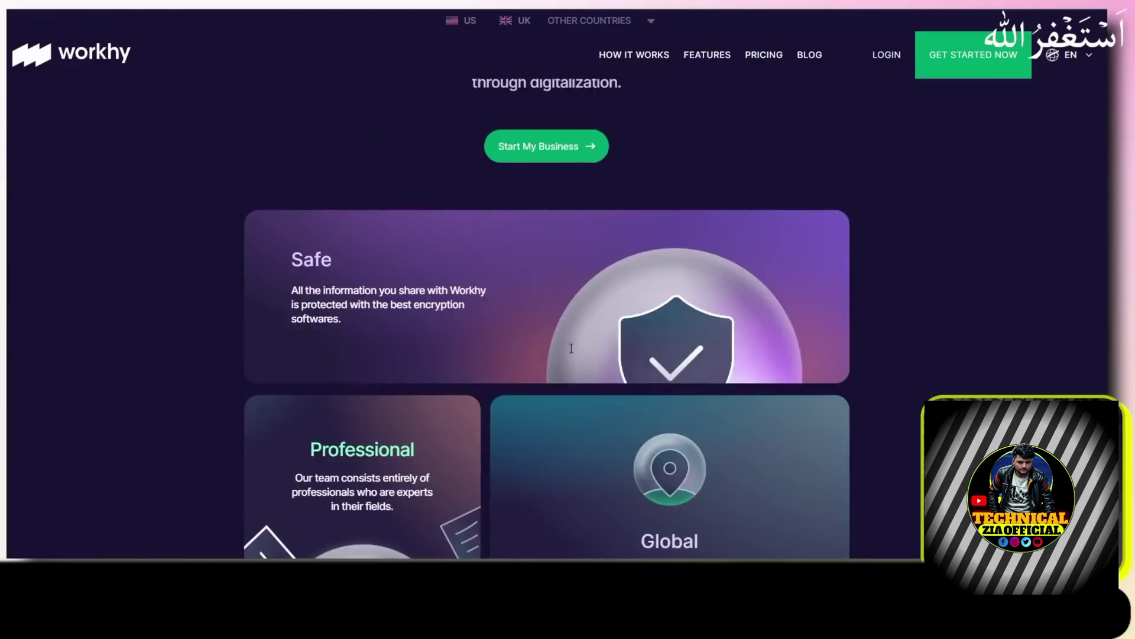
scroll(571, 348, "up", 10)
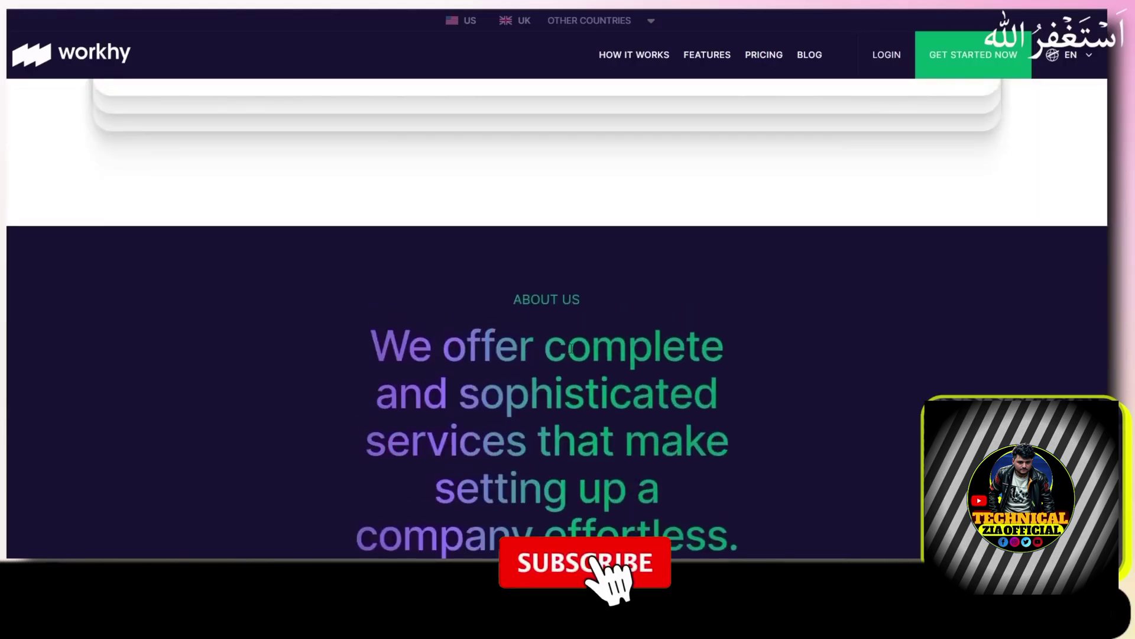
Open the How It Works page and read through the stages of forming a US company
left_click(621, 59)
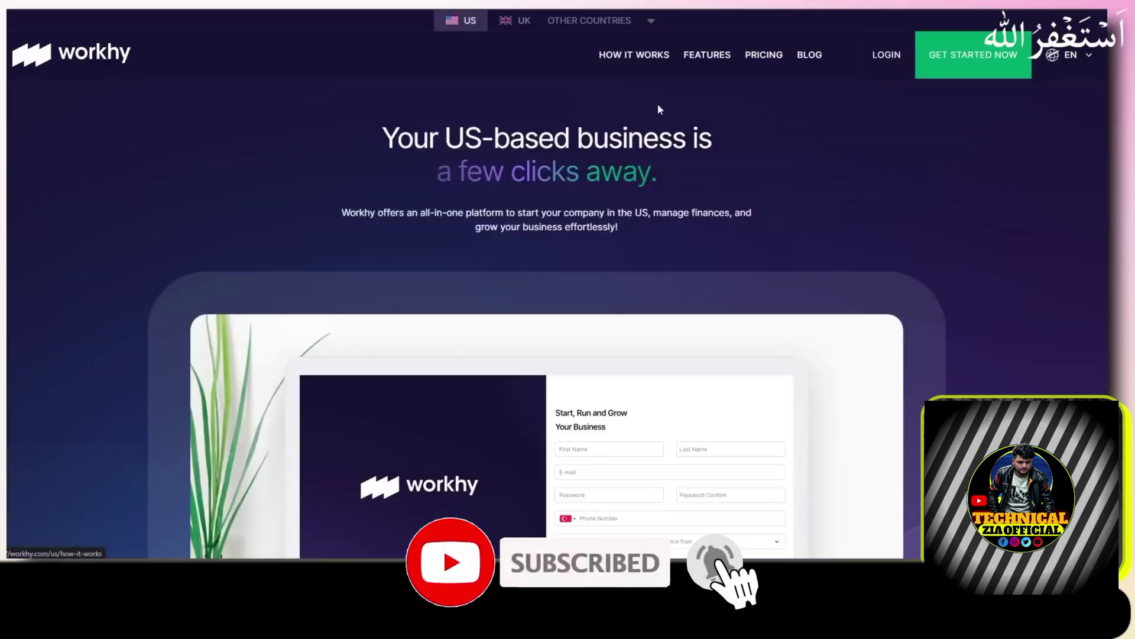
scroll(895, 390, "down", 4)
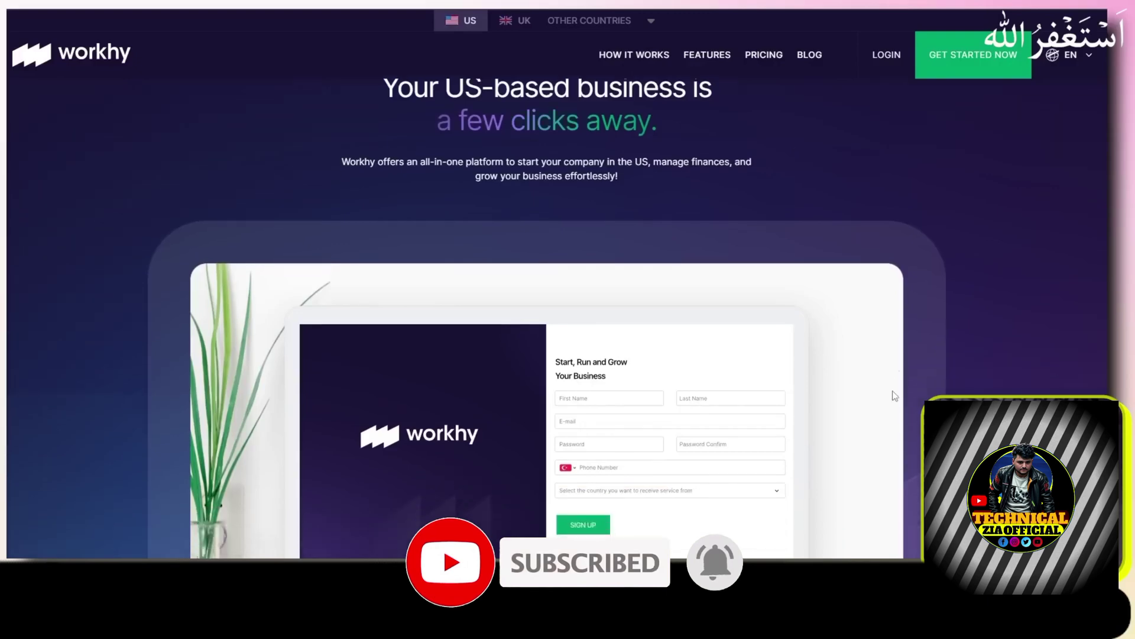
scroll(460, 395, "down", 10)
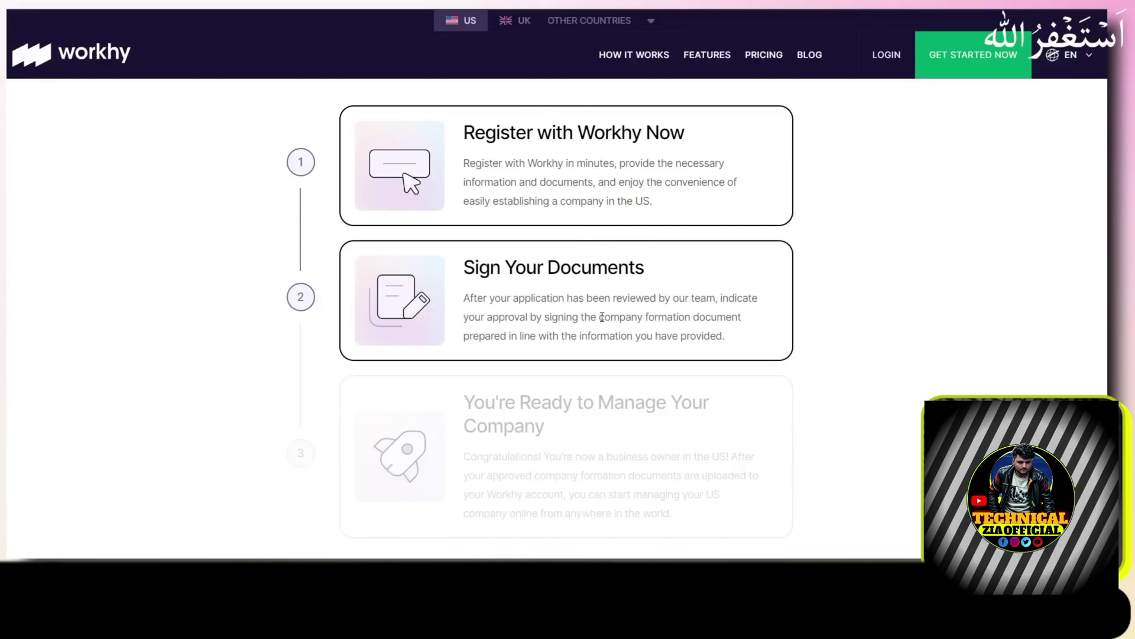
scroll(602, 318, "down", 4)
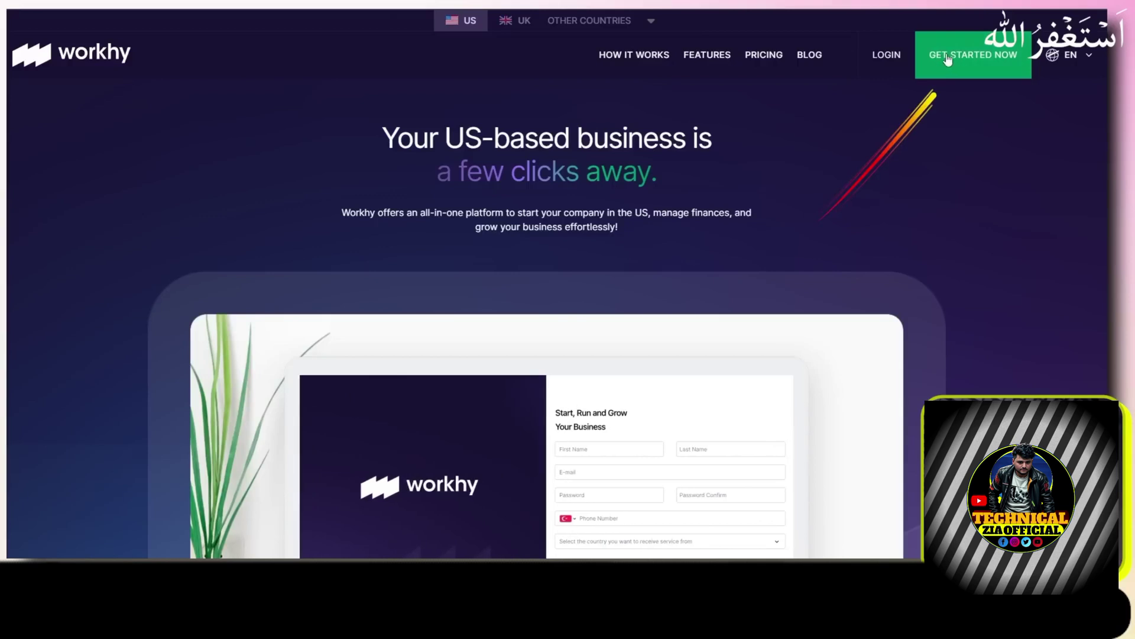
Open the Workhy registration form and check its name fields and the countries available for service
left_click(973, 56)
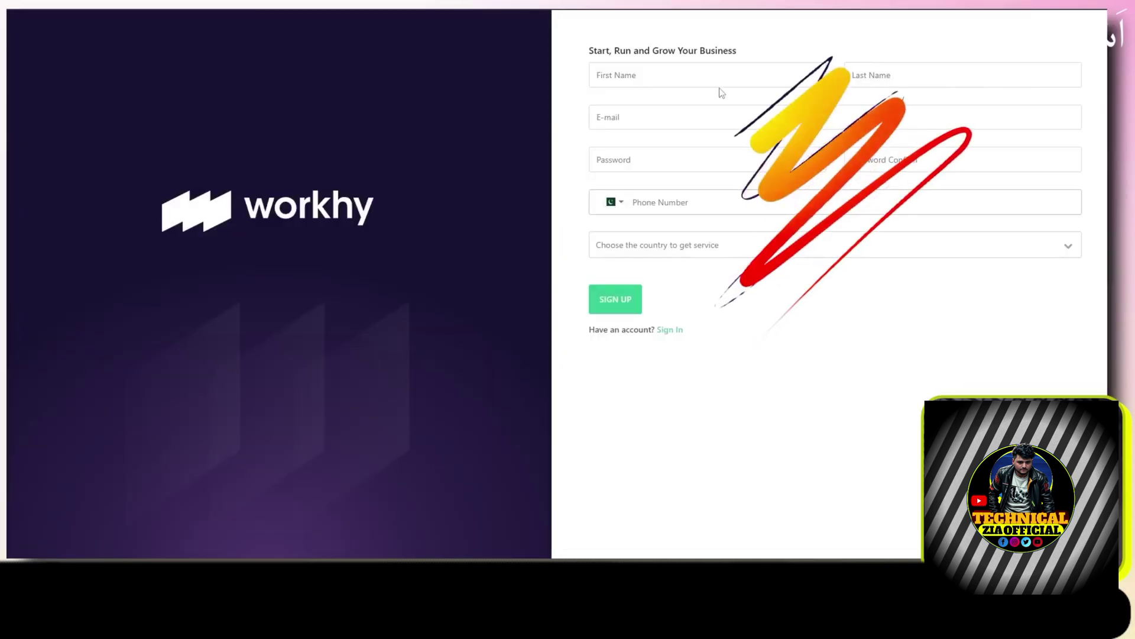
left_click(610, 72)
left_click(896, 77)
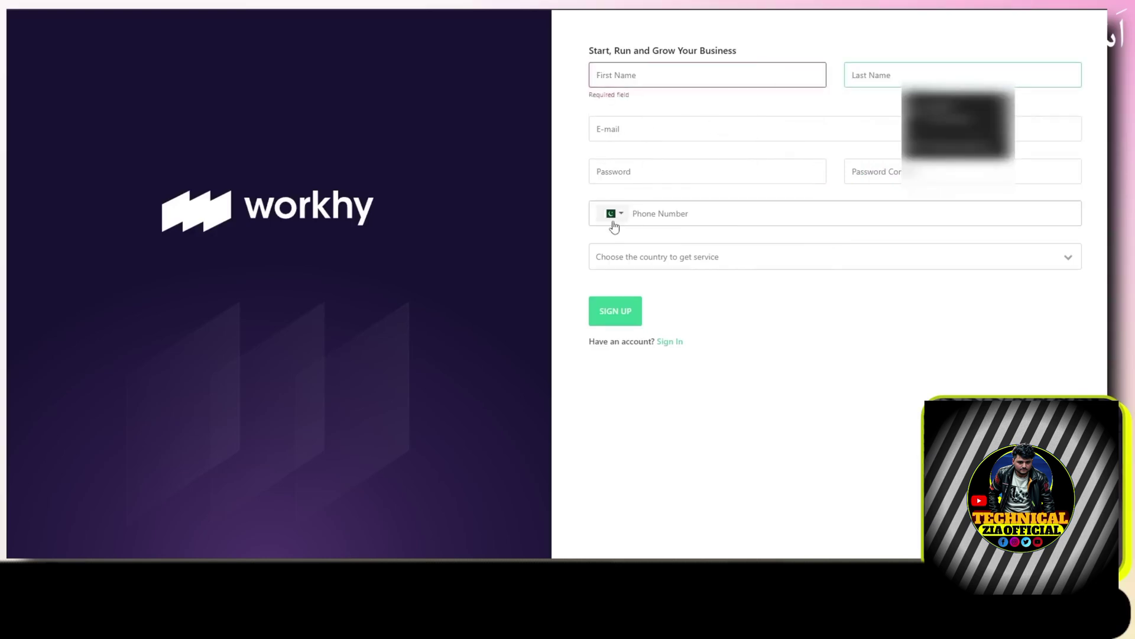
left_click(689, 264)
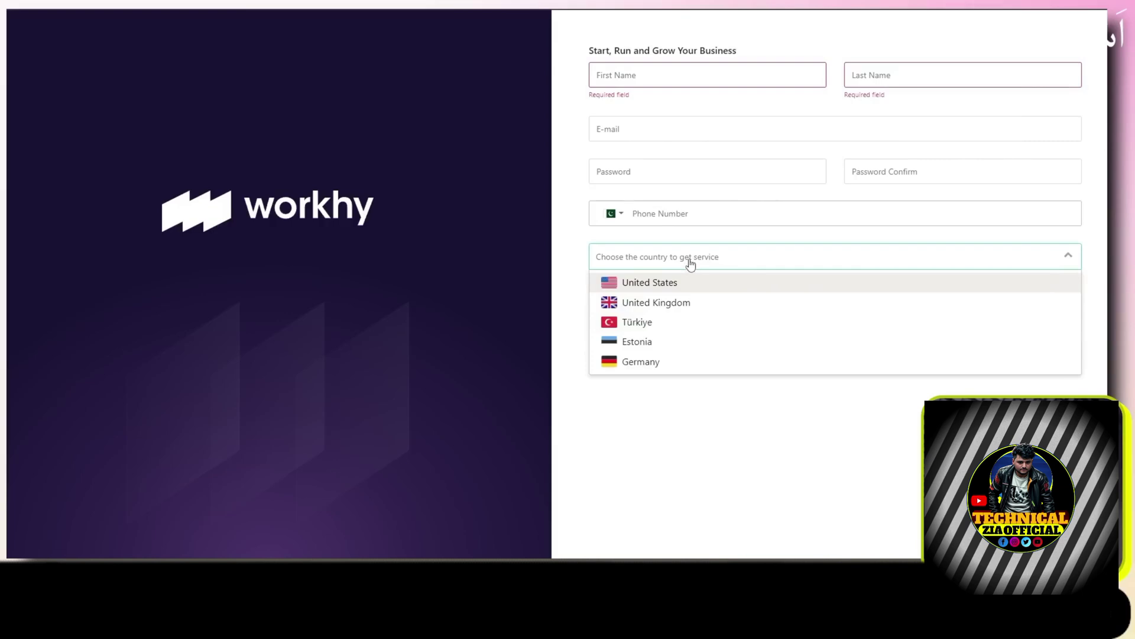
left_click(689, 264)
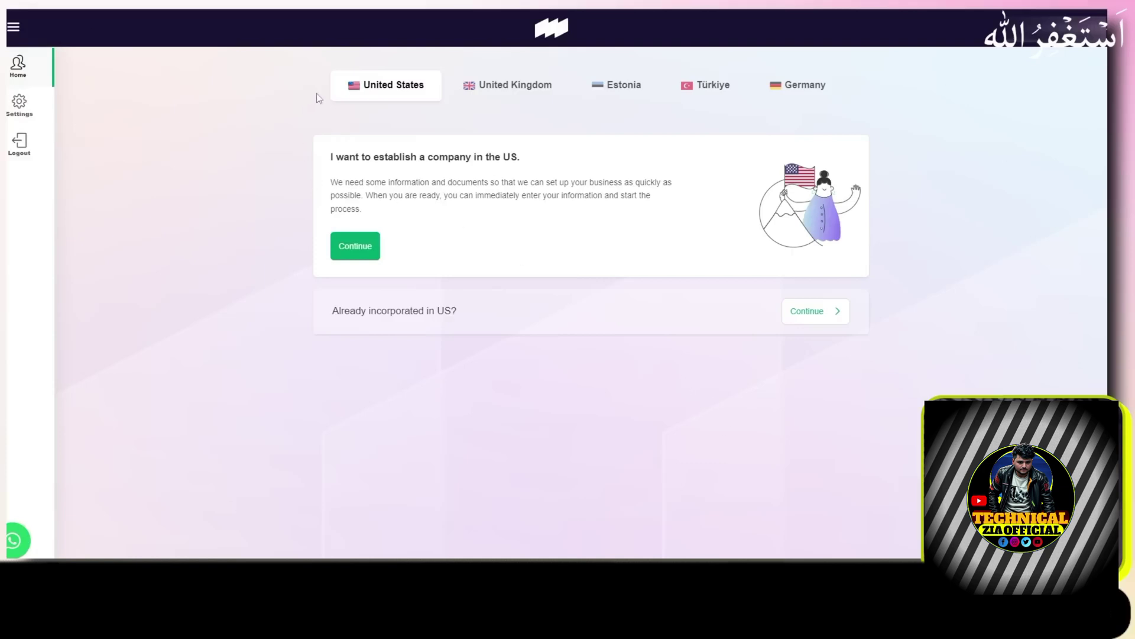
Compare the company formation offers for the United Kingdom, Estonia, Türkiye and Germany
left_click(482, 88)
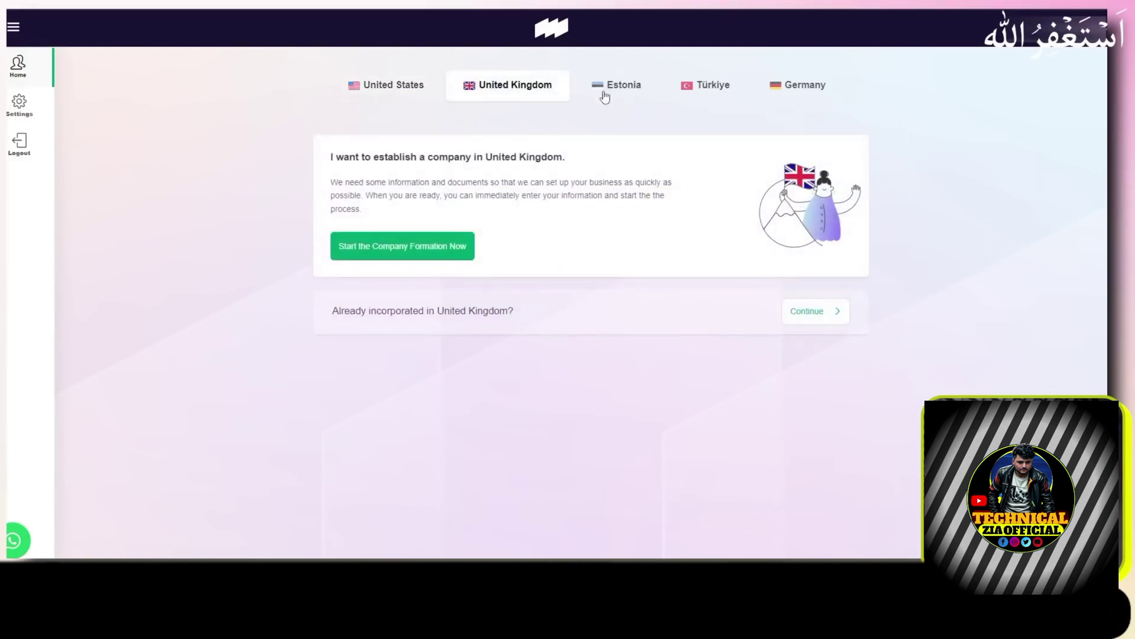
left_click(621, 90)
left_click(710, 89)
left_click(801, 92)
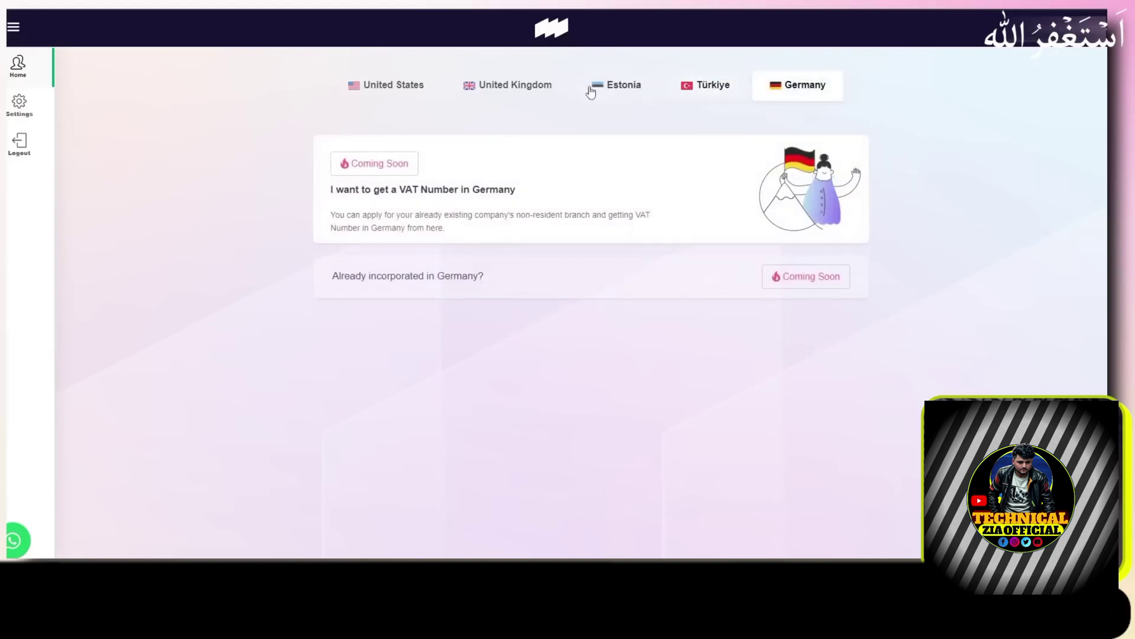
Return to the United States offer and start the application to establish a company in the US
left_click(385, 95)
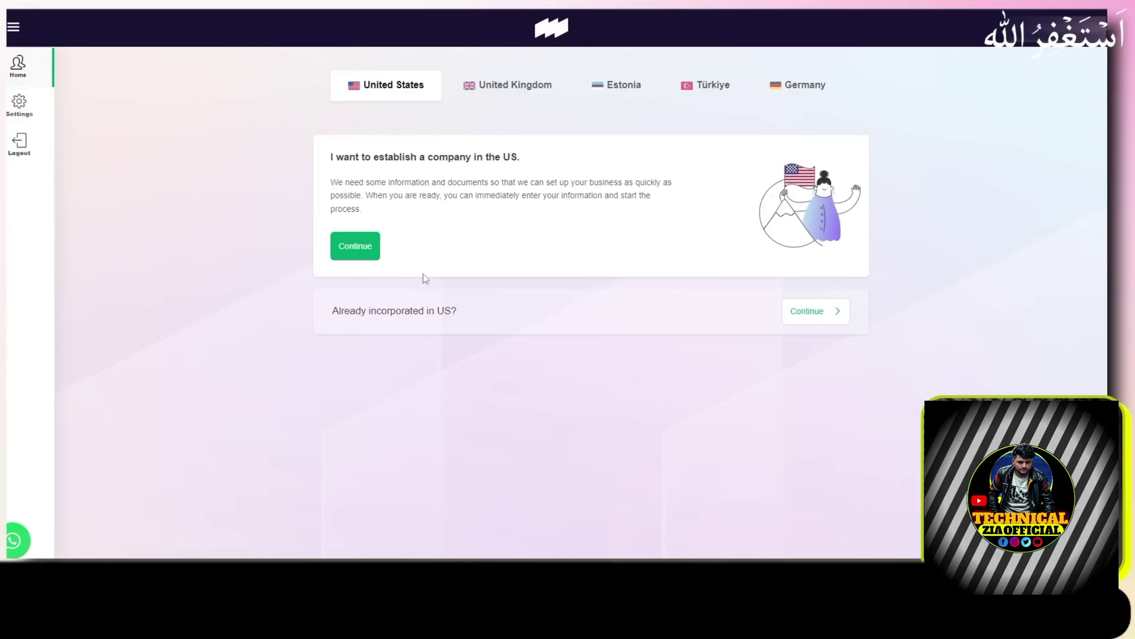
left_click_drag(332, 156, 521, 157)
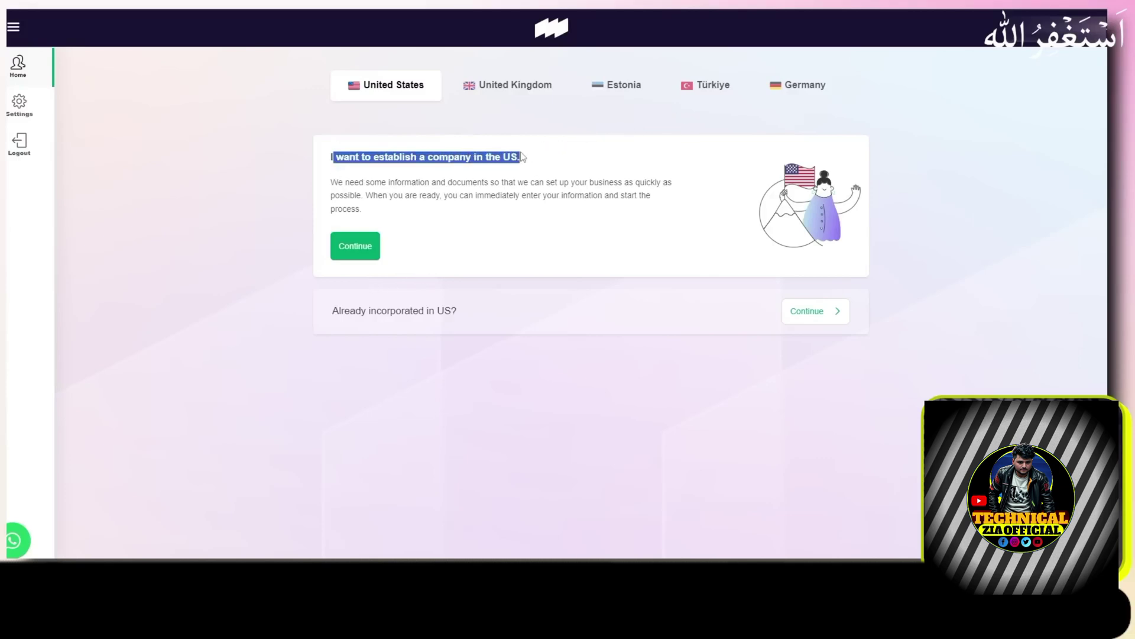
left_click(437, 205)
left_click(355, 246)
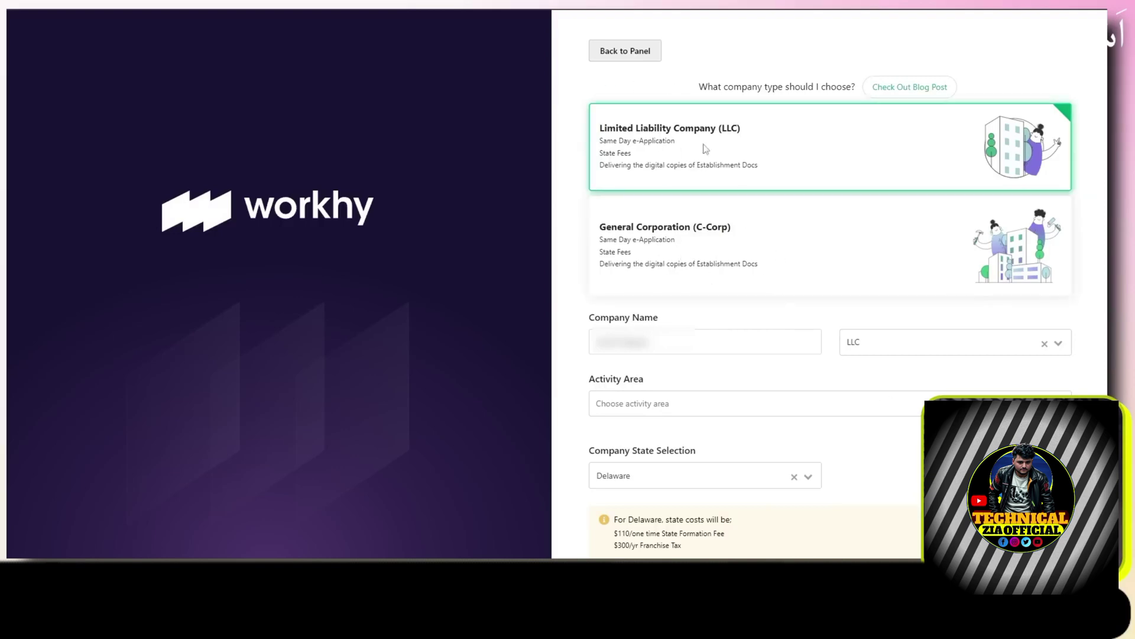
Replace the company name with "Dekvis" in the LLC application
scroll(899, 180, "down", 1)
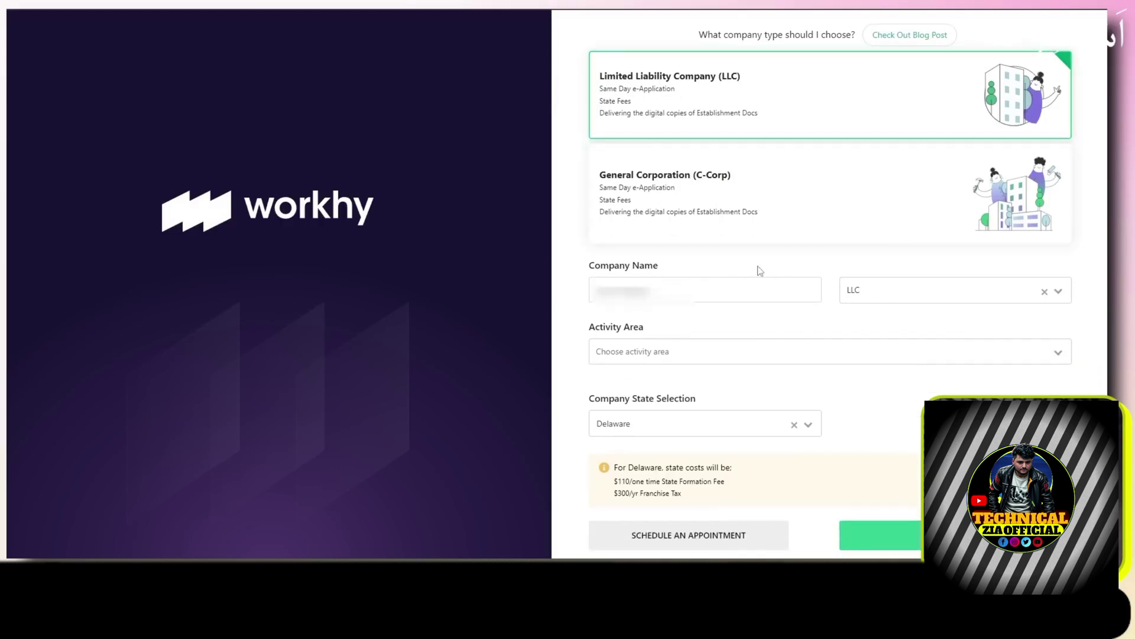
triple_click(637, 263)
left_click_drag(668, 295, 585, 294)
key("BackSpace")
type("Dekvis")
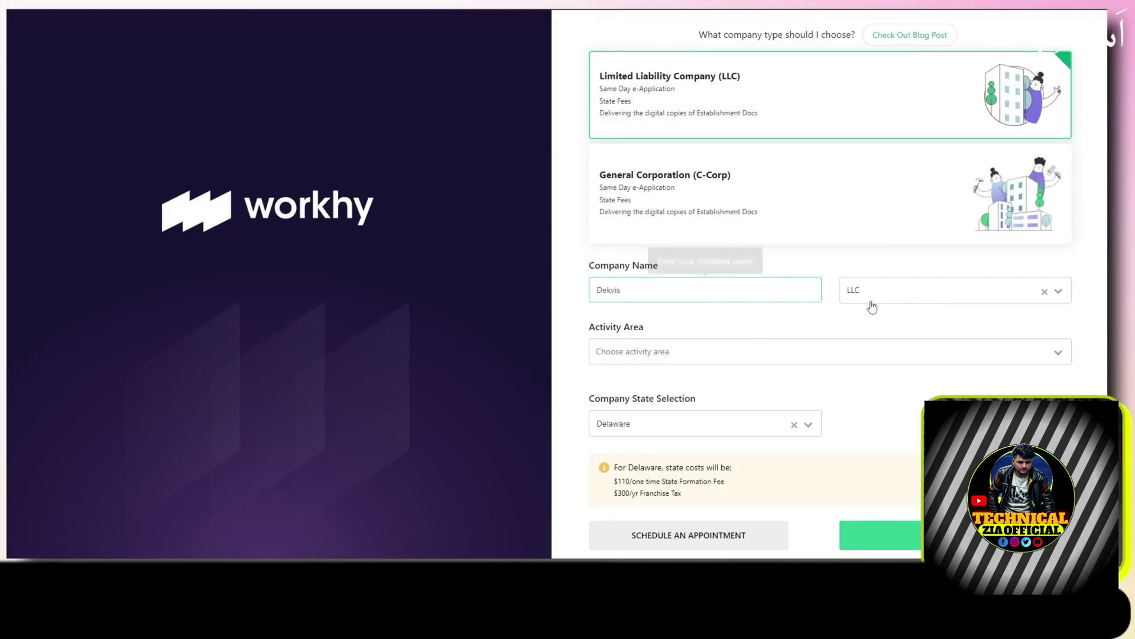
left_click(829, 271)
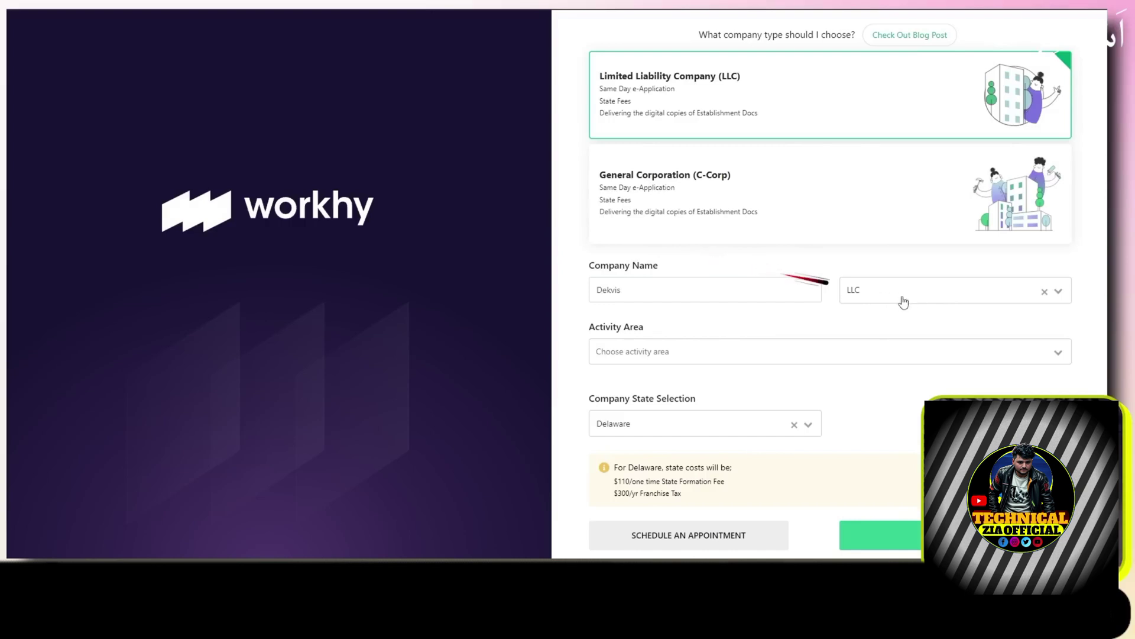
Set the activity area to E-Commerce and the company state to Wyoming, checking the state costs
left_click(662, 353)
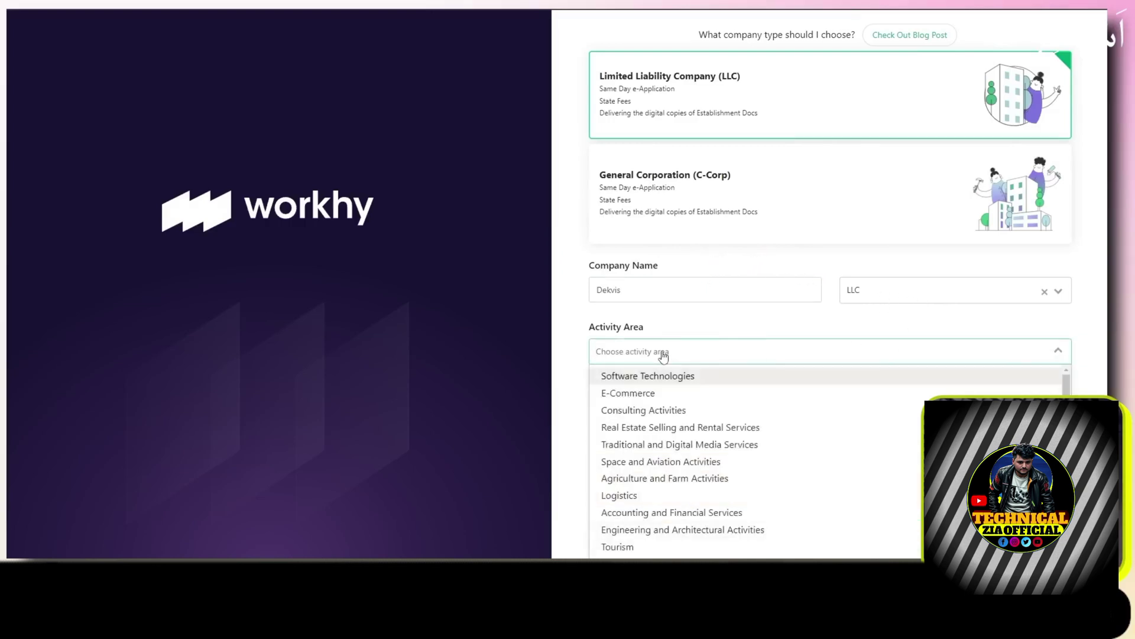
left_click(671, 394)
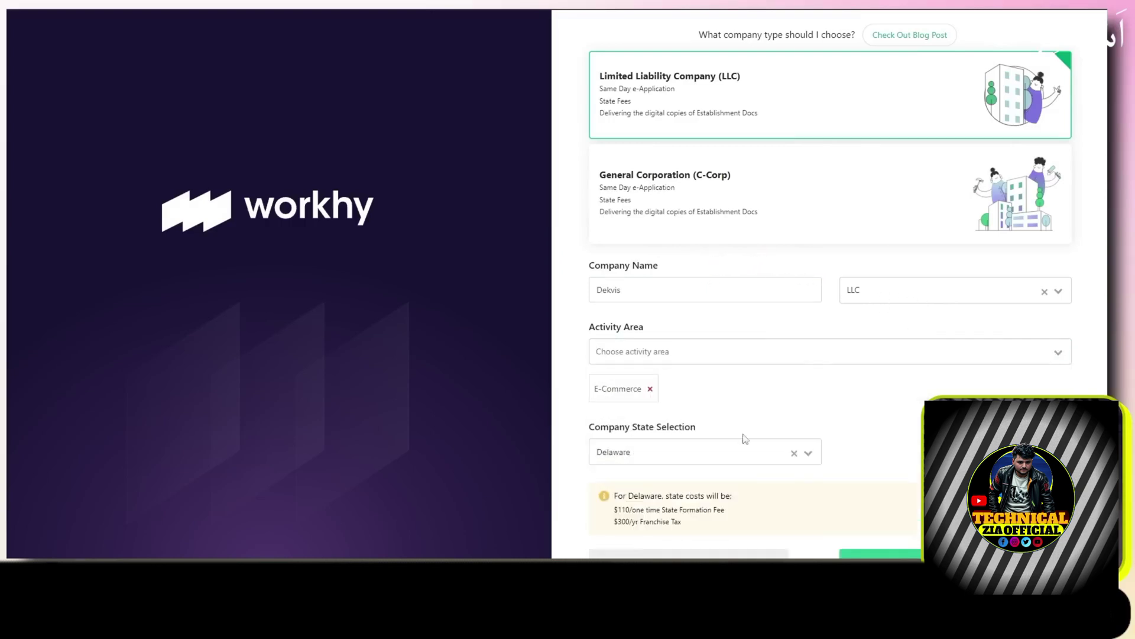
left_click(633, 463)
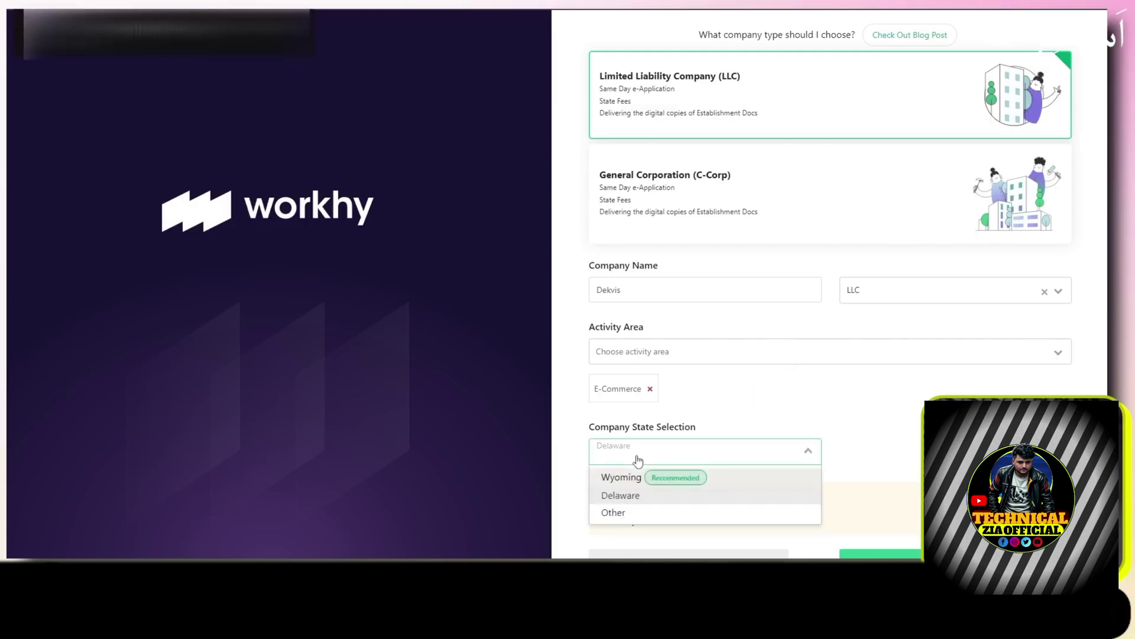
scroll(661, 499, "down", 1)
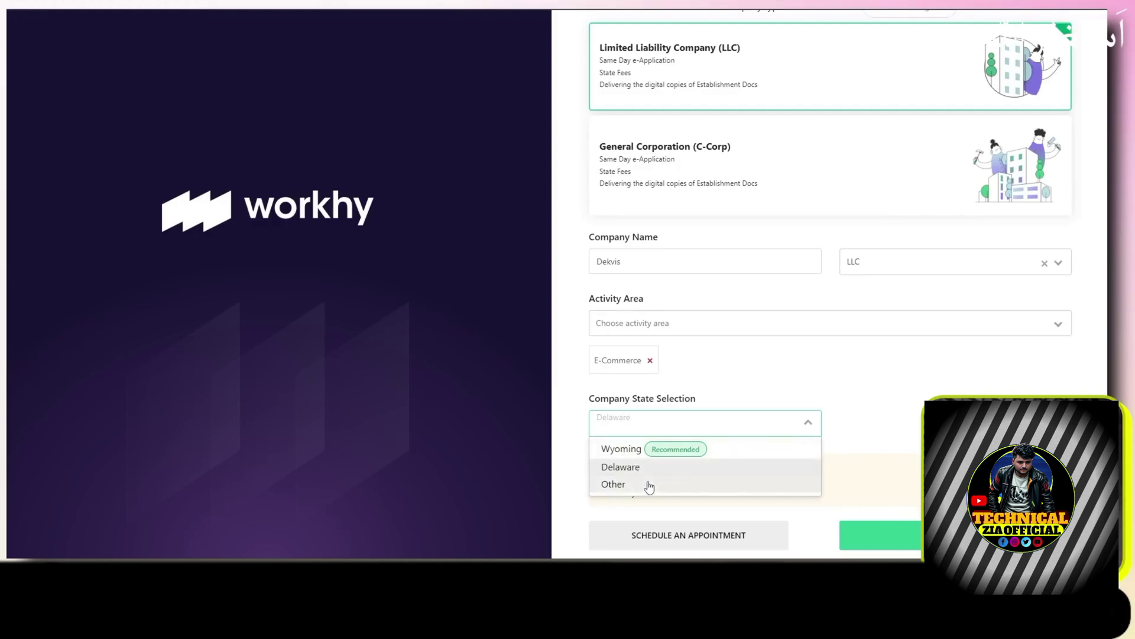
left_click(634, 453)
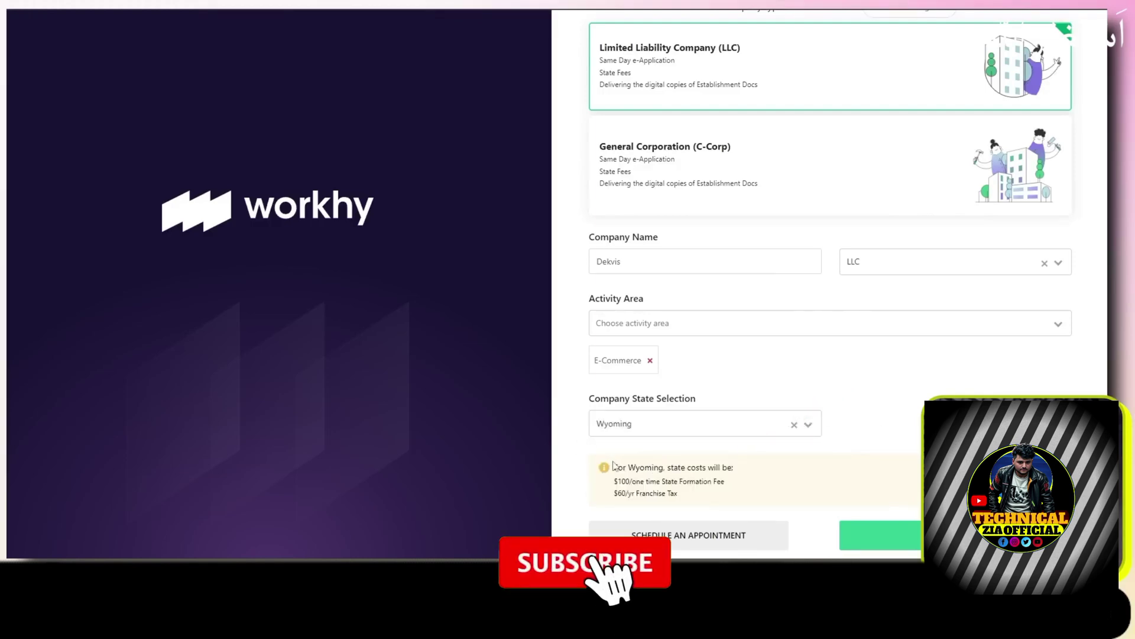
left_click_drag(666, 468, 739, 474)
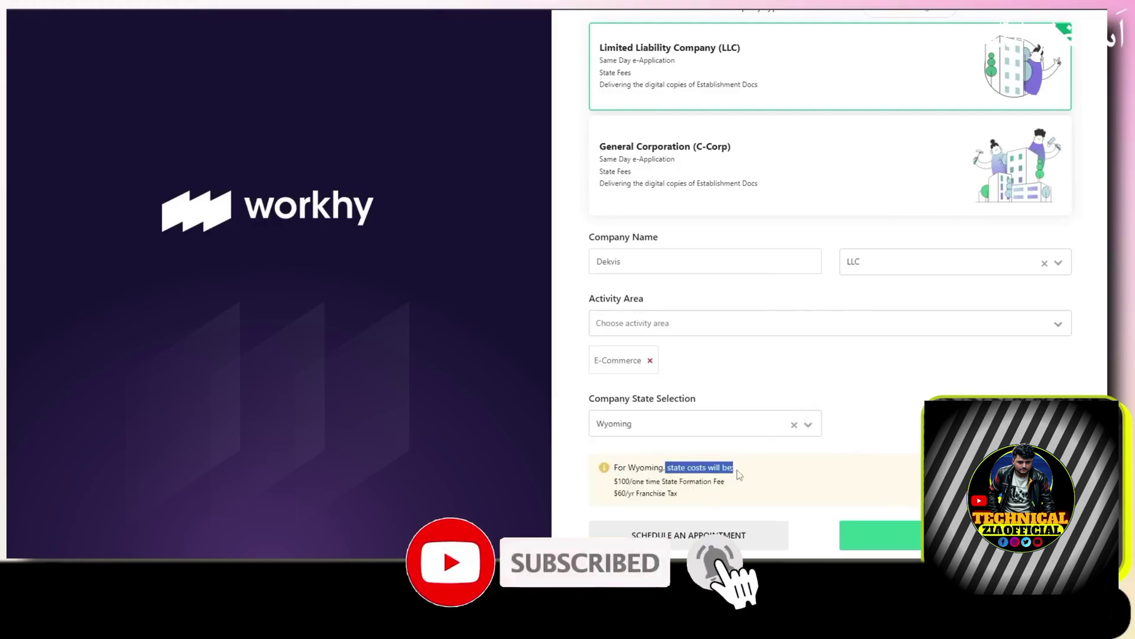
left_click(738, 474)
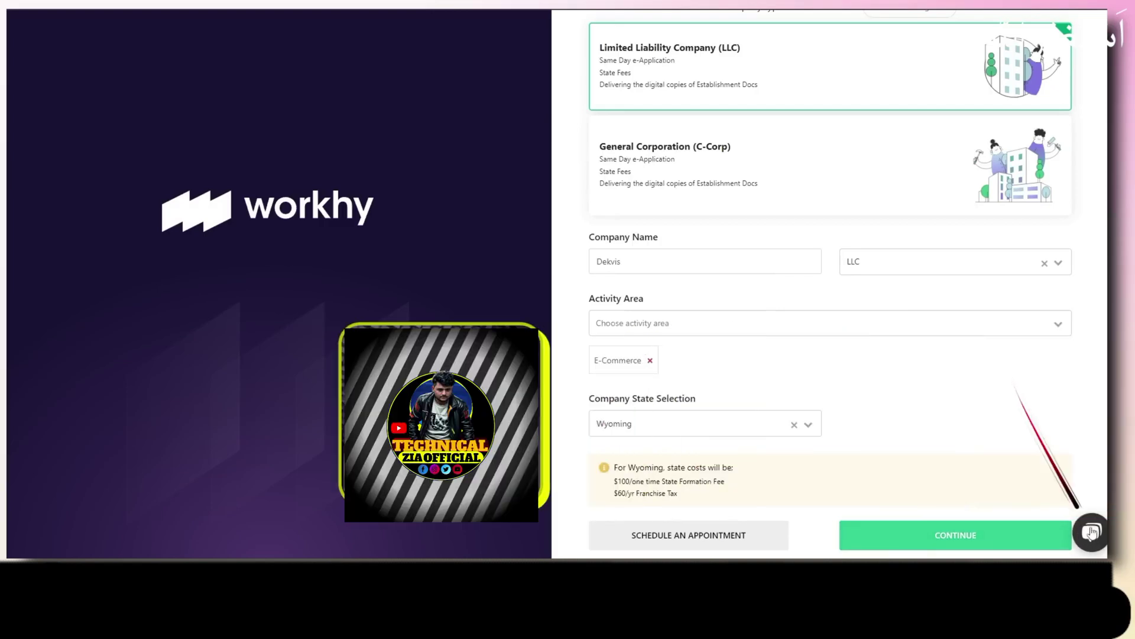
Look at the support chat's options, close it and continue to the personal details form of the application
left_click(1093, 533)
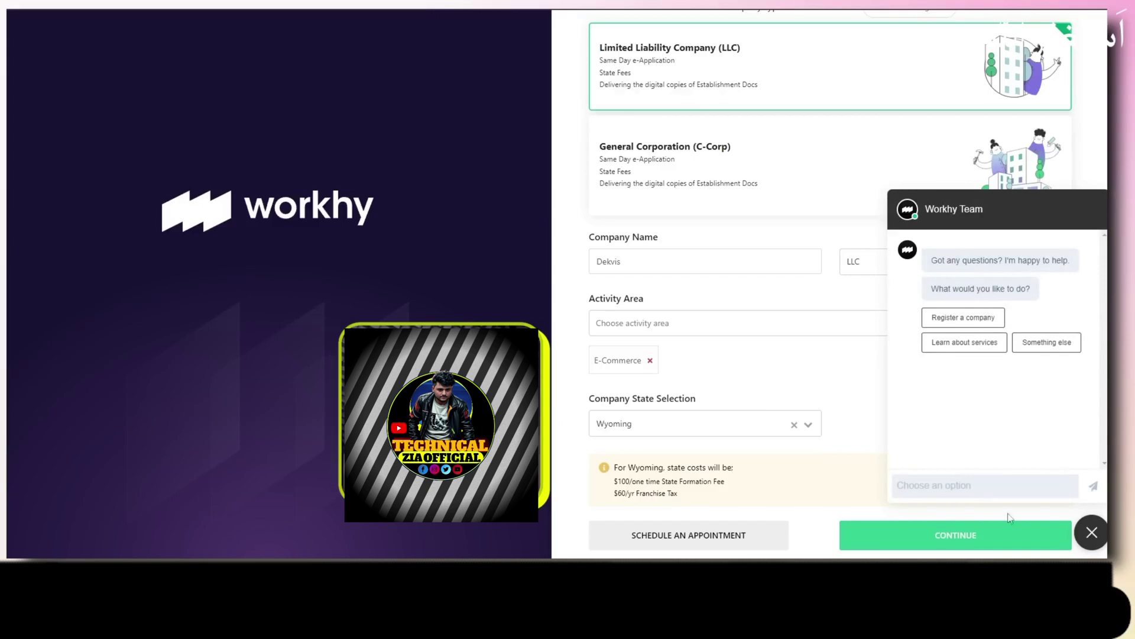
left_click(1092, 532)
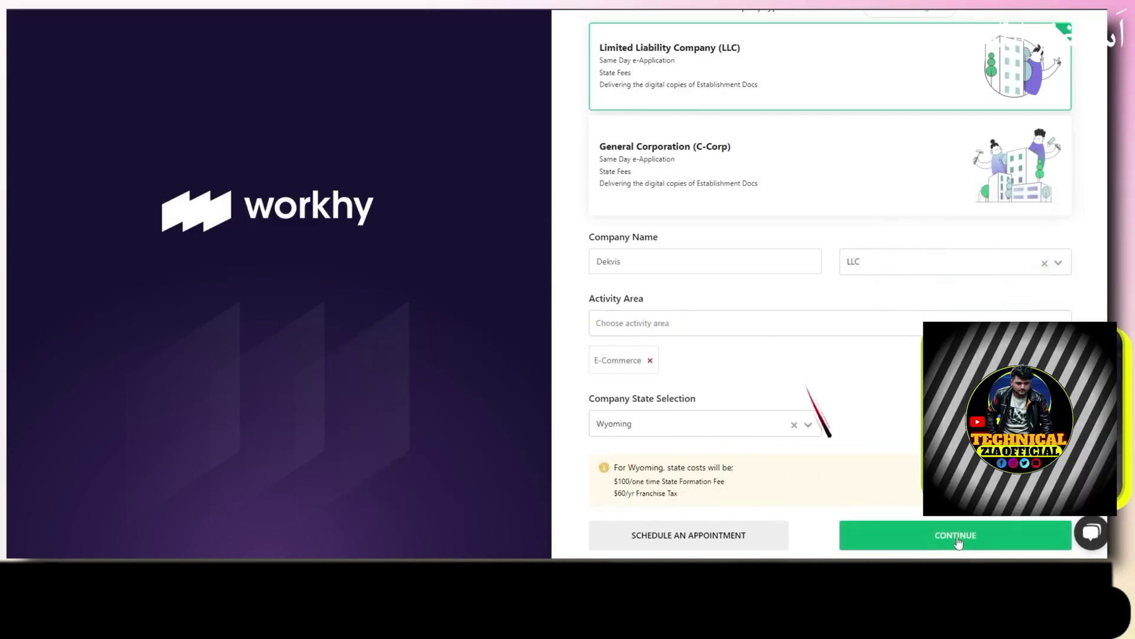
left_click(958, 541)
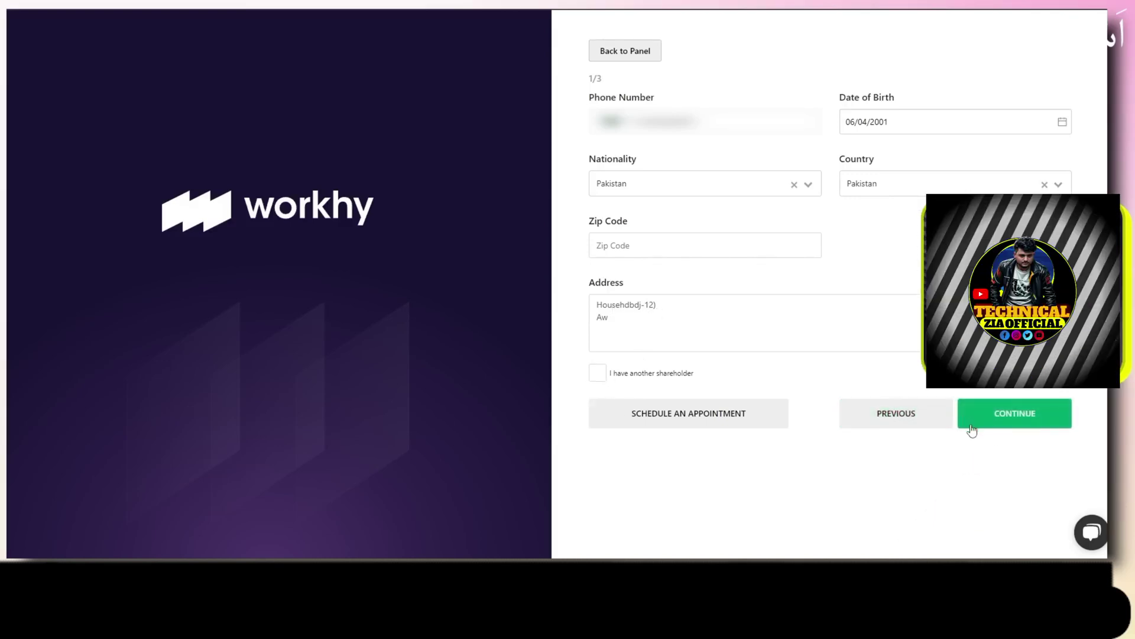
Submit the completed personal details form, then review the company application summary and confirm it to reach the plan selection
left_click(972, 428)
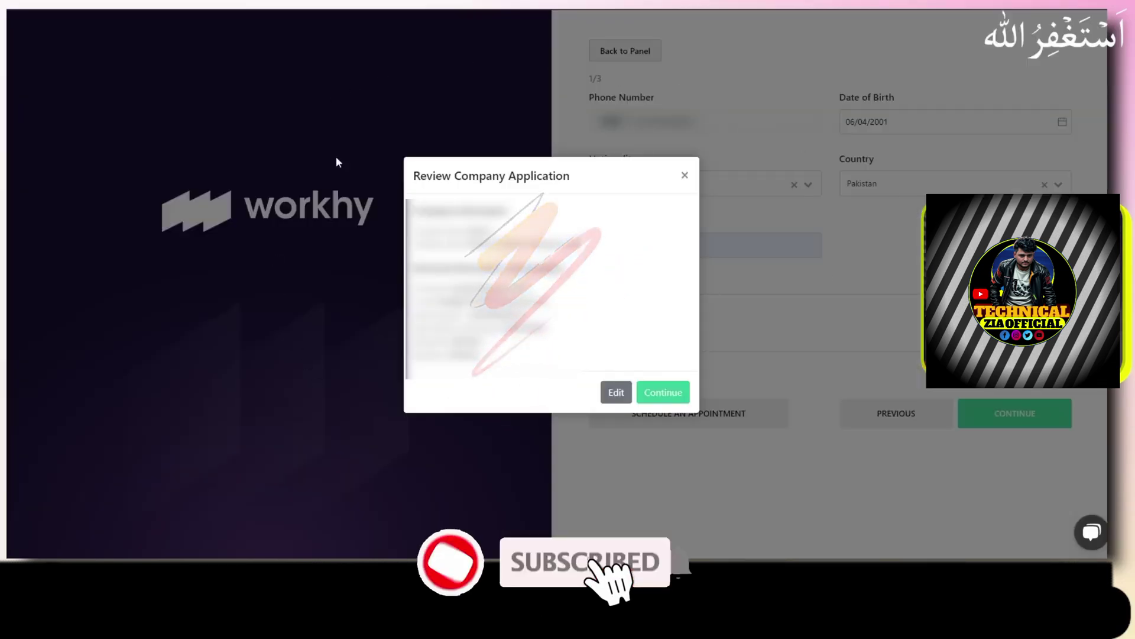
left_click_drag(414, 177, 520, 178)
left_click(523, 184)
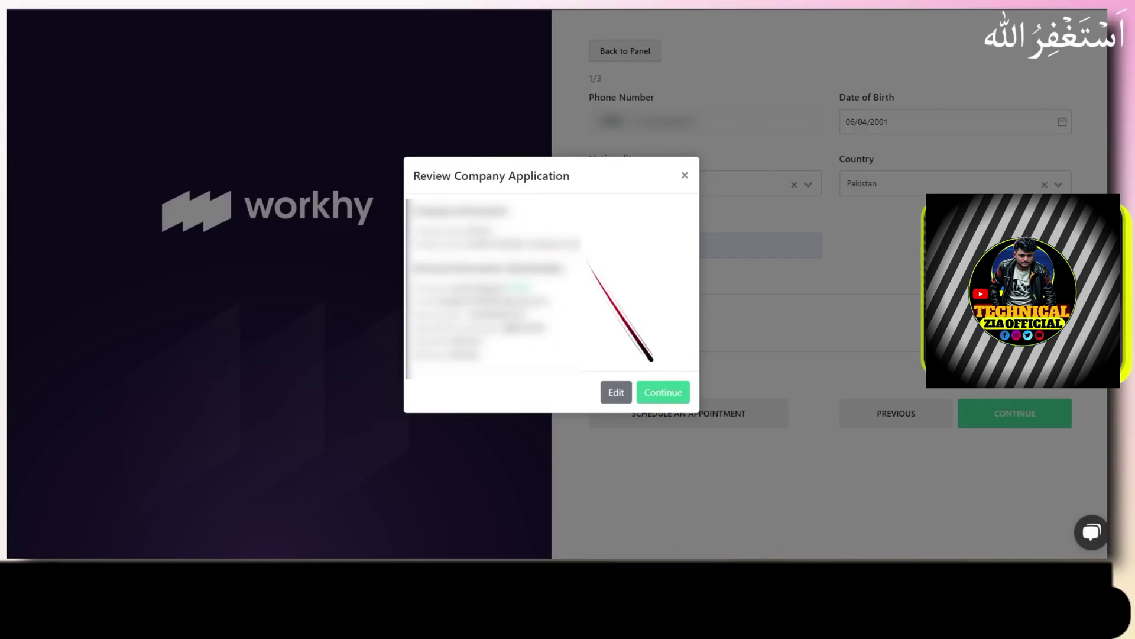
left_click(664, 393)
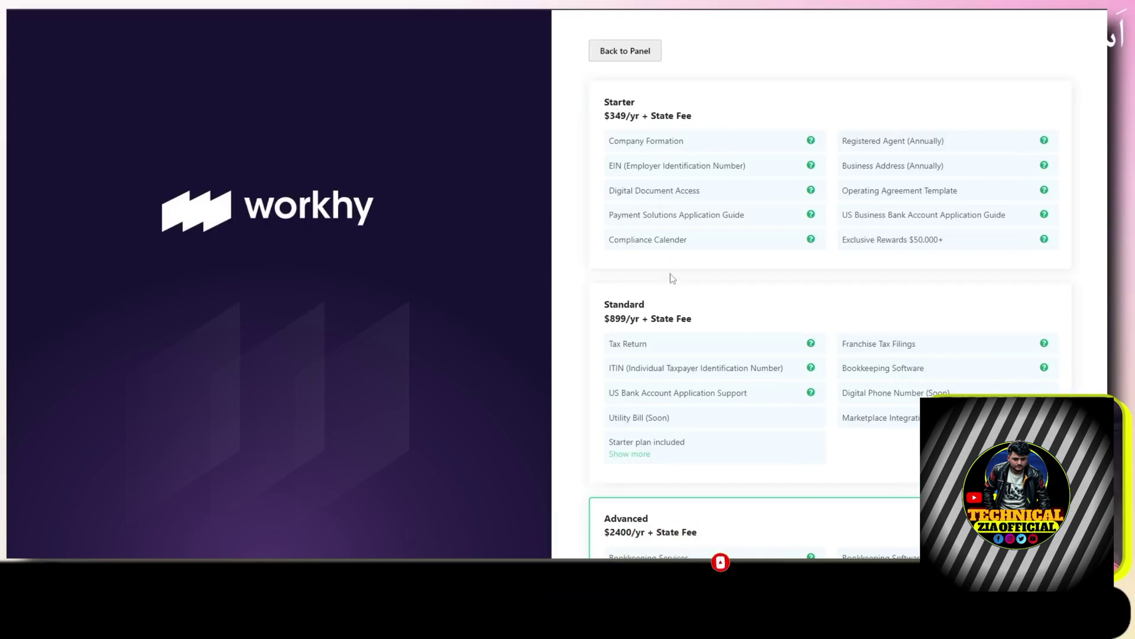
Select the Starter plan at $349/yr plus state fee and read the description of its Compliance Calender feature
scroll(676, 314, "down", 1)
scroll(676, 314, "down", 4)
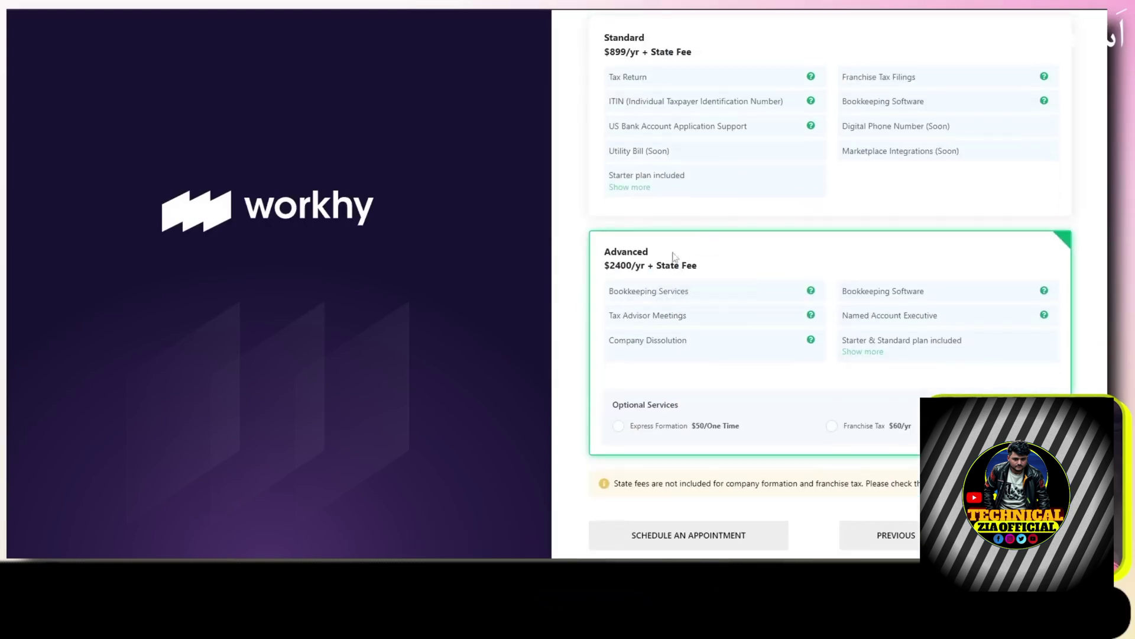
scroll(833, 272, "up", 2)
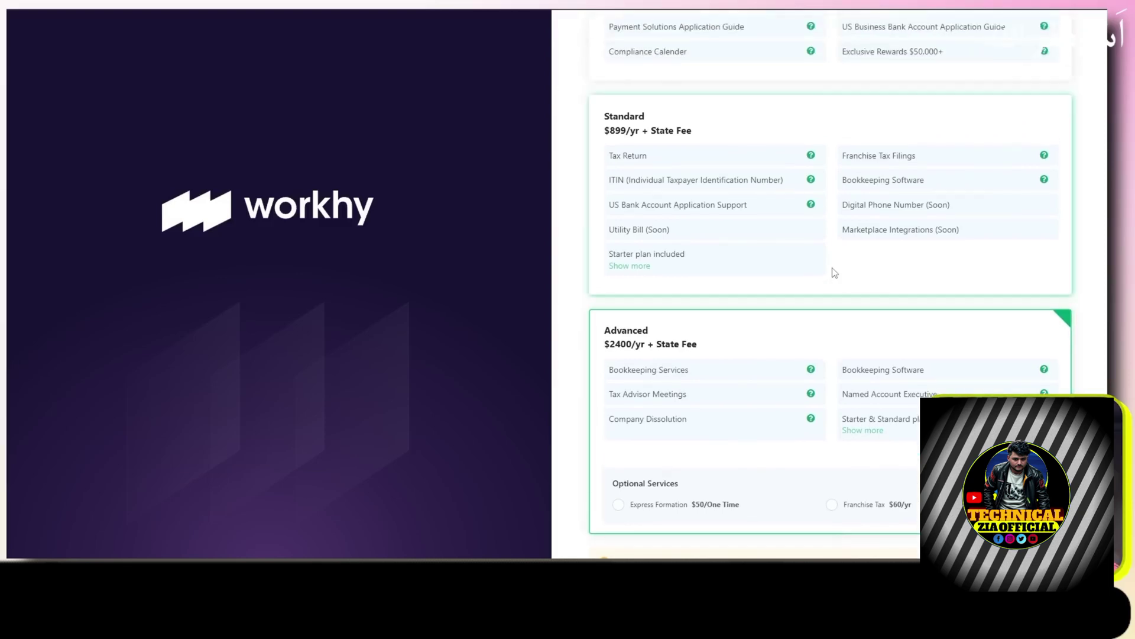
scroll(834, 272, "up", 4)
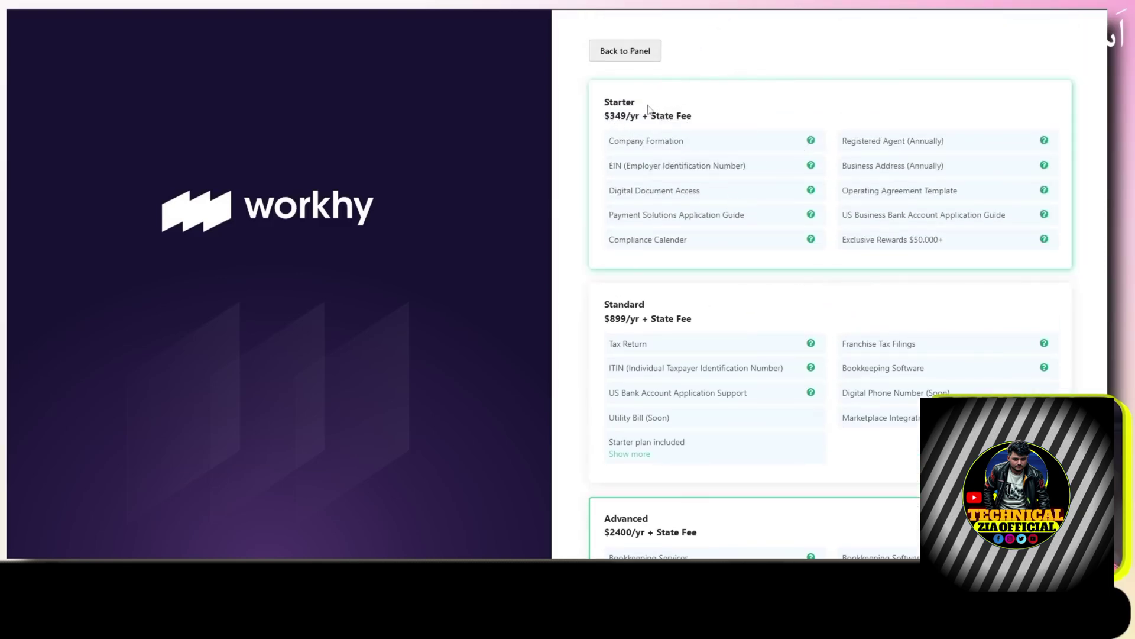
left_click(609, 120)
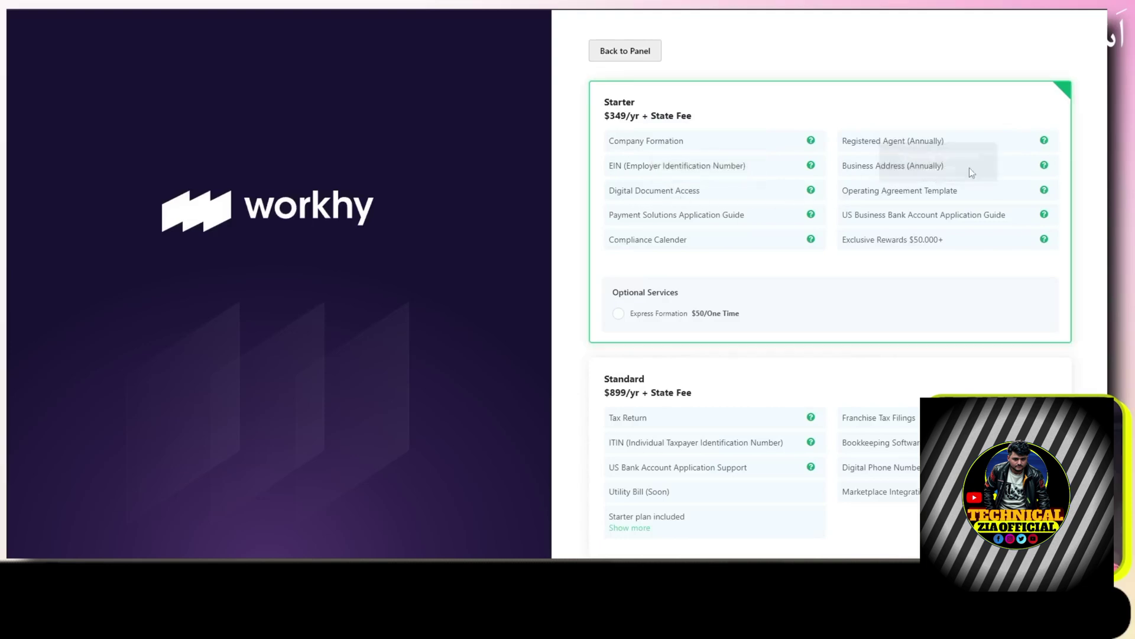
left_click(811, 239)
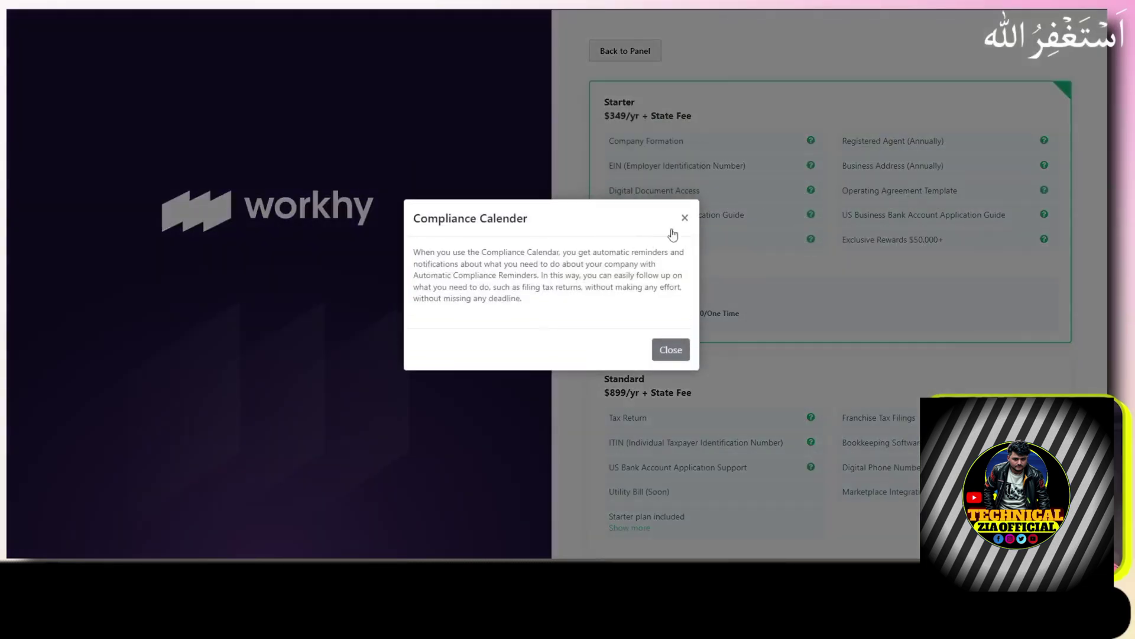
left_click(684, 218)
Choose the Advanced plan at $2400/yr plus state fee without optional services and continue the application
scroll(751, 254, "down", 3)
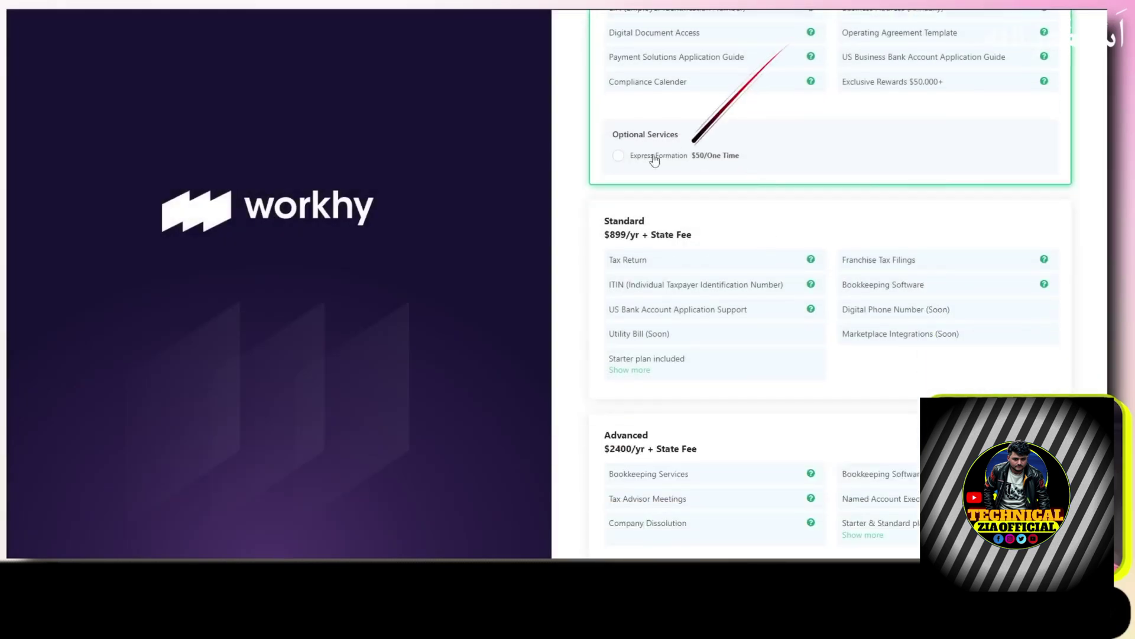
scroll(653, 169, "down", 2)
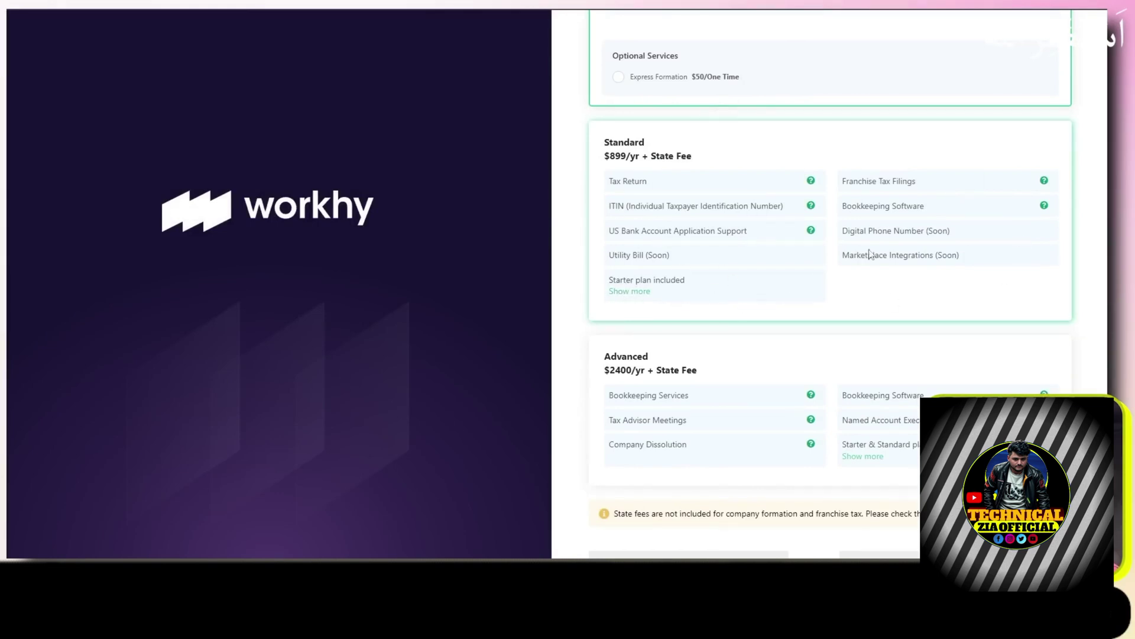
scroll(838, 249, "down", 1)
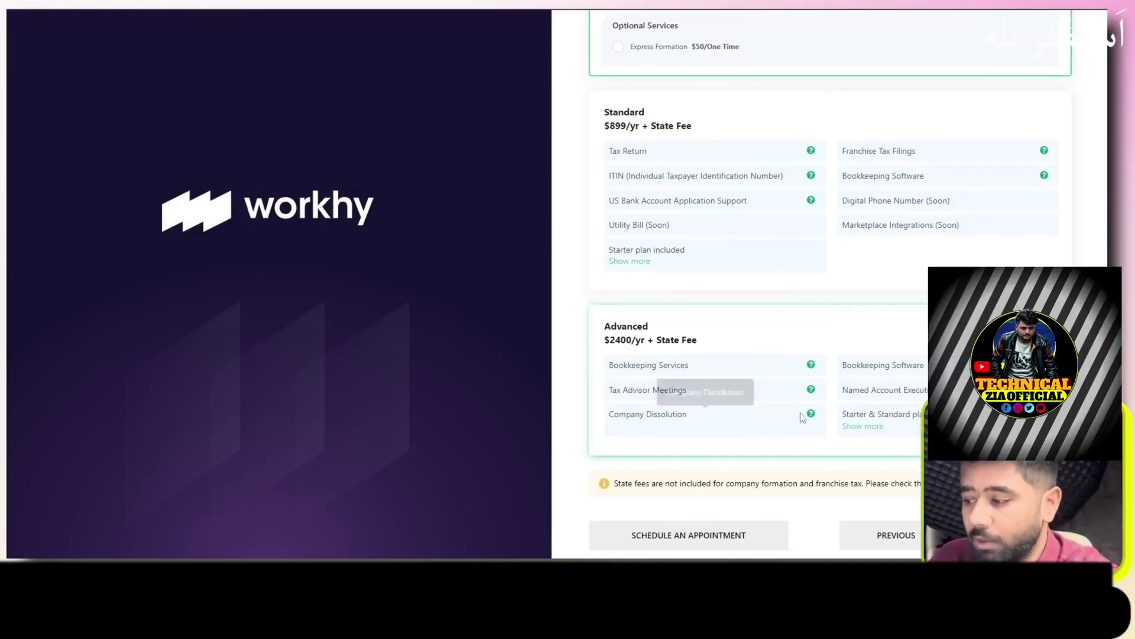
left_click(745, 331)
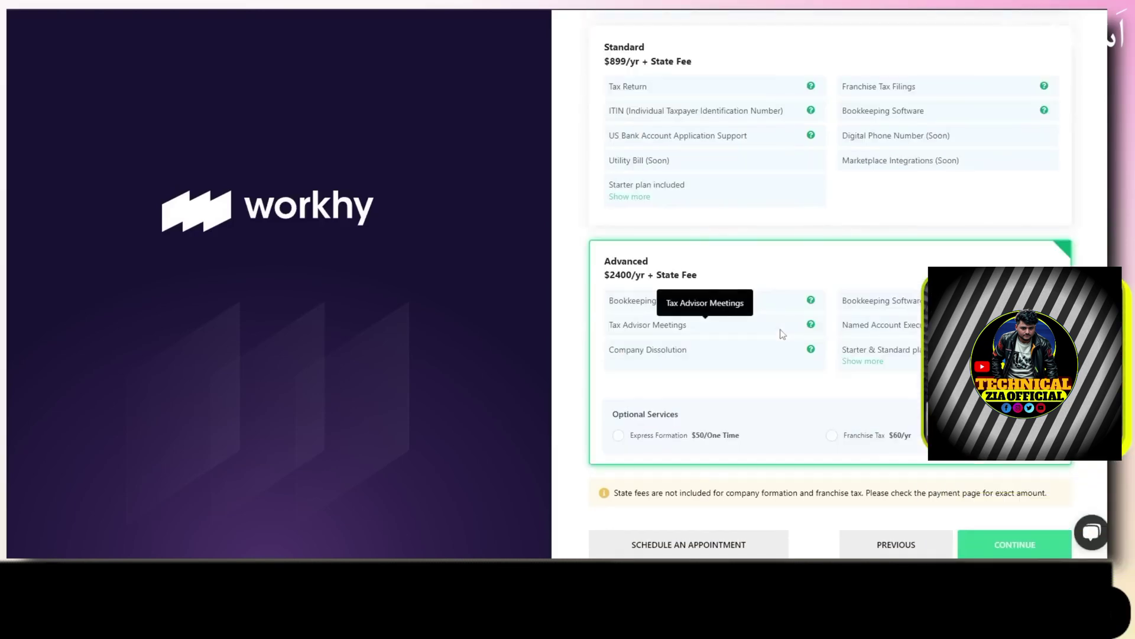
scroll(880, 426, "down", 1)
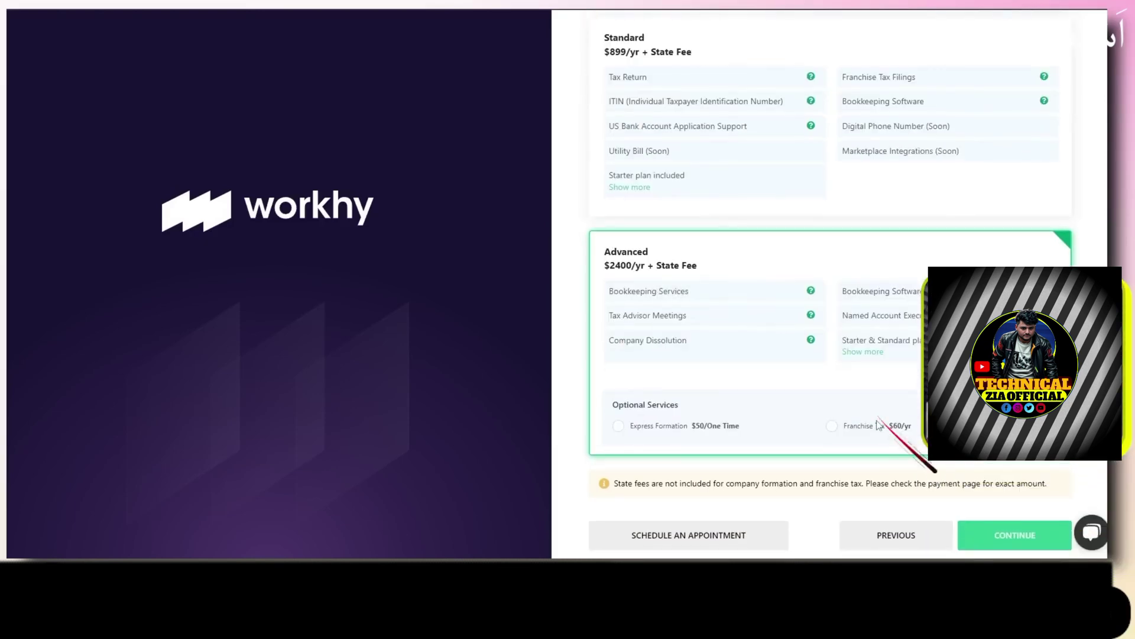
left_click(1014, 537)
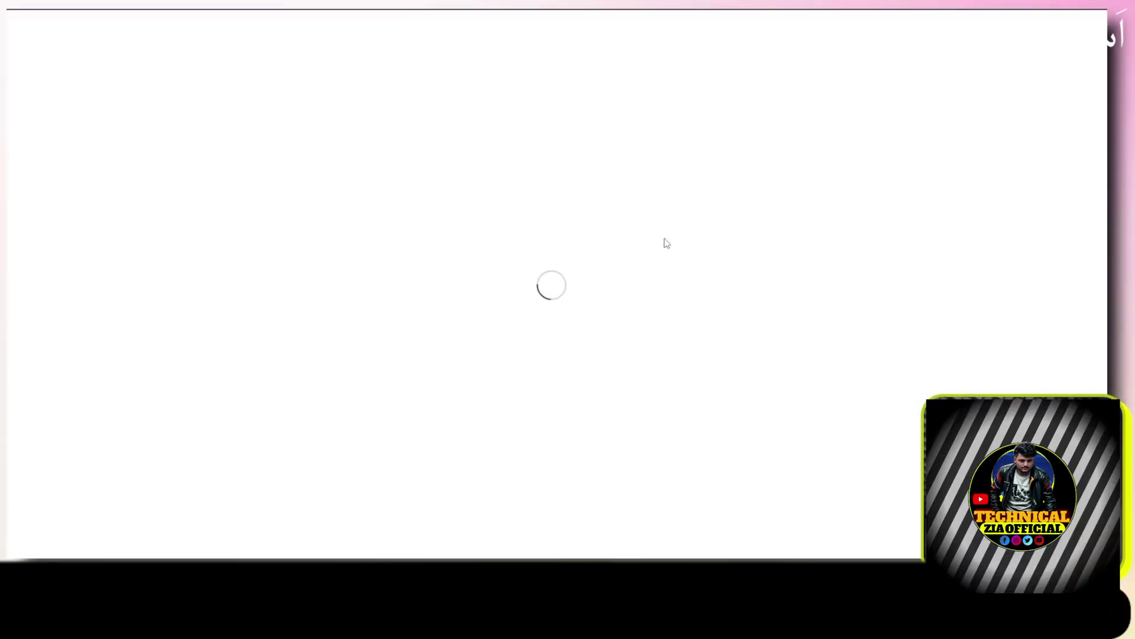